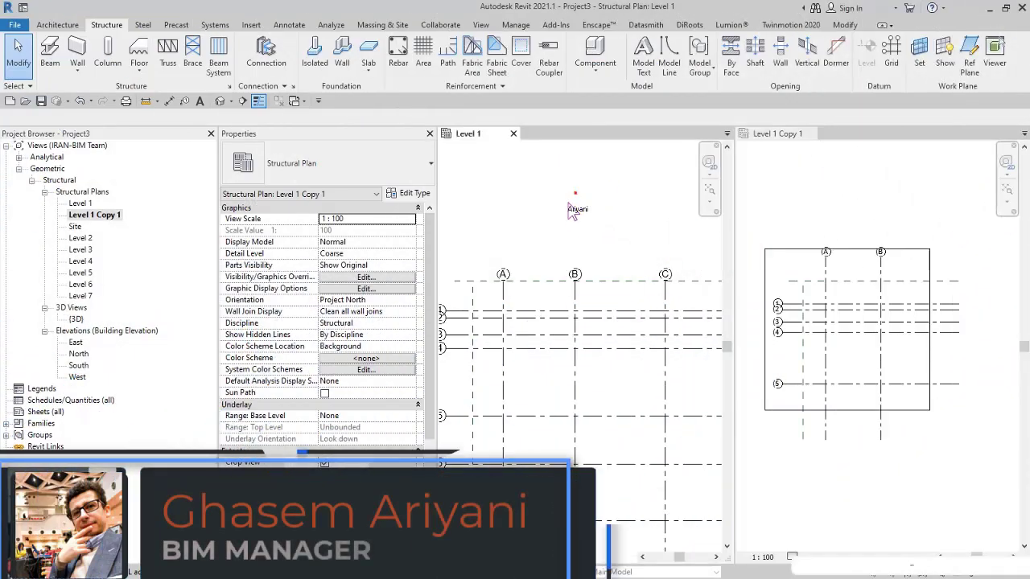
Close the Level 1 Copy 1 view and clear the grid selection, keeping only the Level 1 plan open.
click(504, 293)
middle_drag(536, 289, 602, 255)
scroll(529, 286, up, 1)
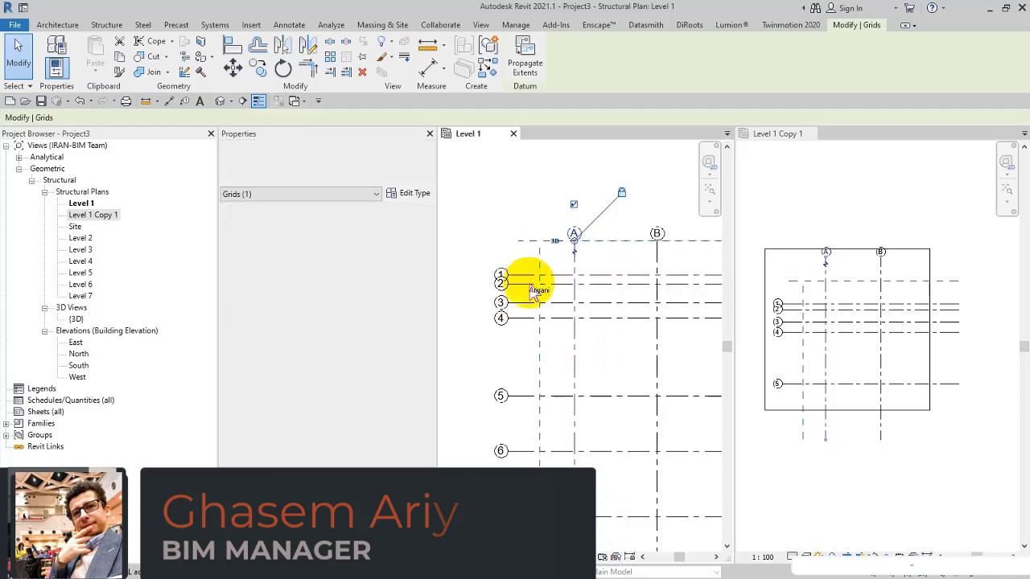
scroll(523, 282, up, 3)
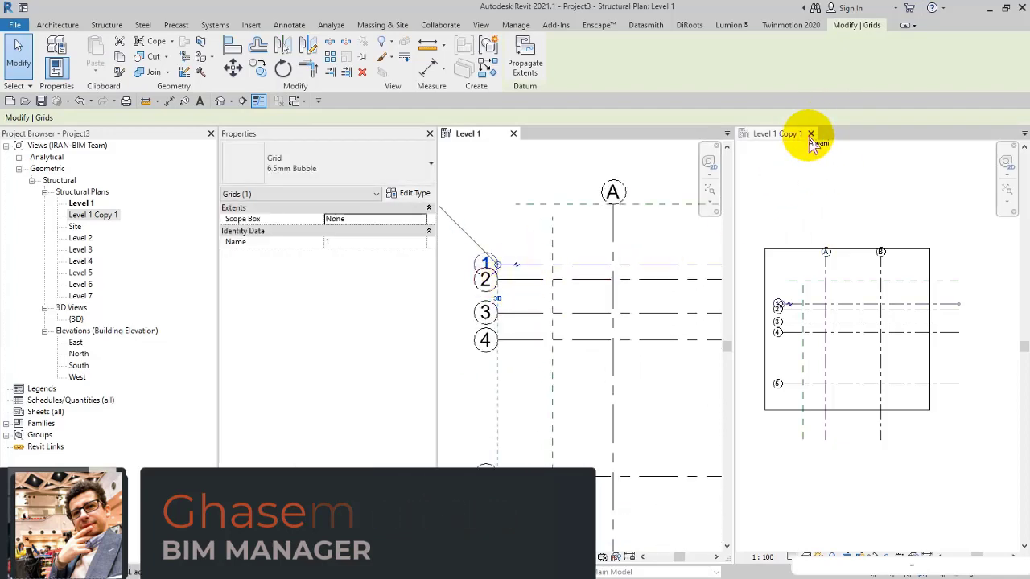
click(779, 209)
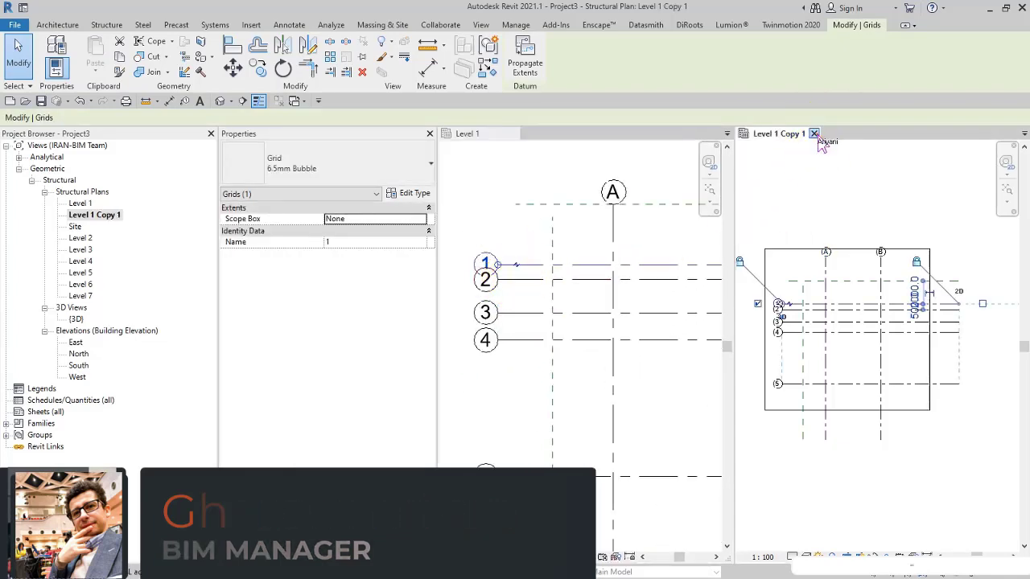
click(811, 134)
key(Escape)
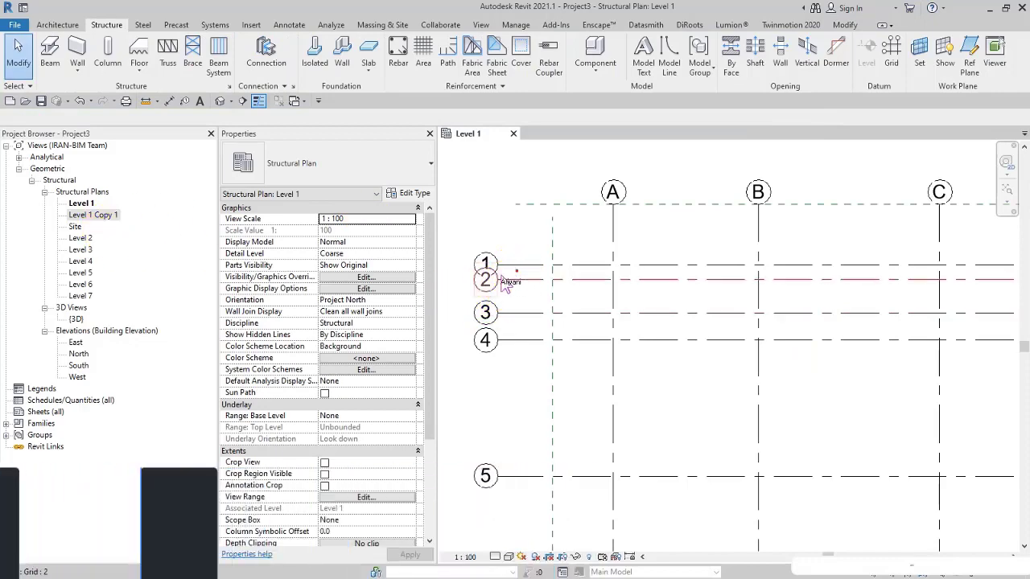
Select grid 1 and examine the controls at its bubble end and at its far end beyond grid E.
scroll(543, 290, up, 2)
click(544, 267)
scroll(544, 286, up, 2)
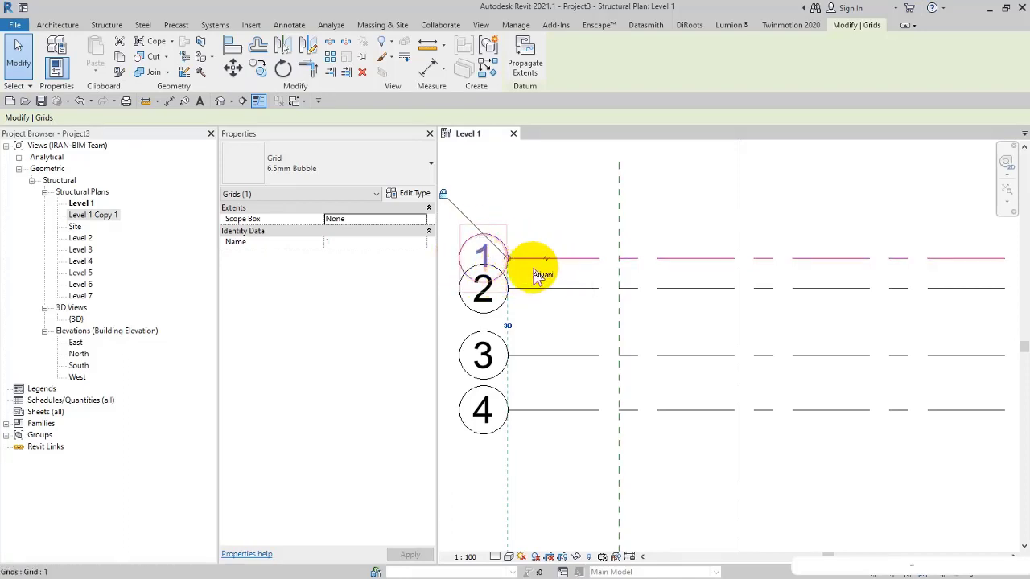
scroll(534, 269, down, 3)
middle_drag(805, 263, 568, 249)
middle_drag(947, 269, 674, 274)
click(775, 270)
scroll(773, 276, up, 2)
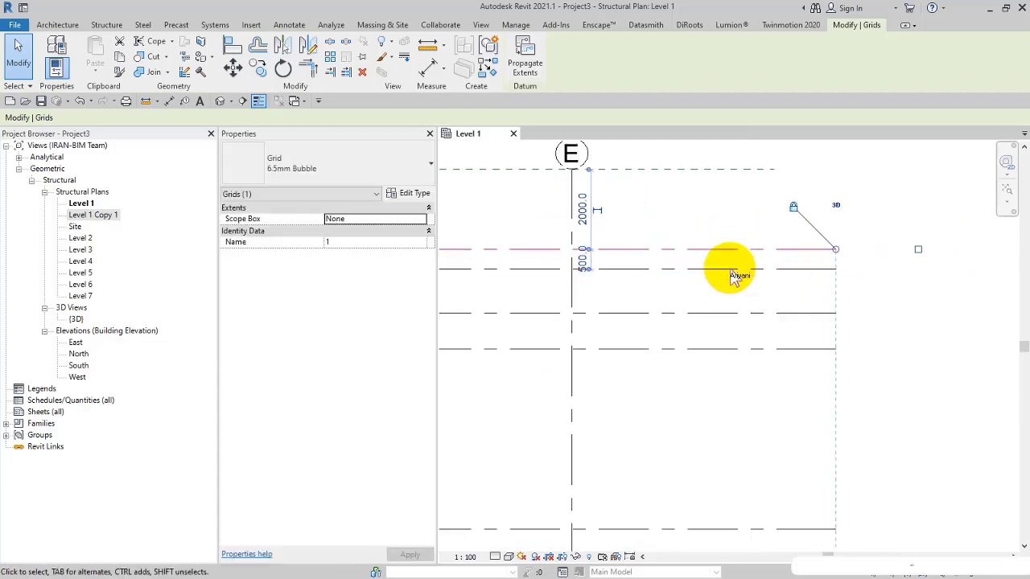
click(918, 249)
scroll(926, 278, down, 2)
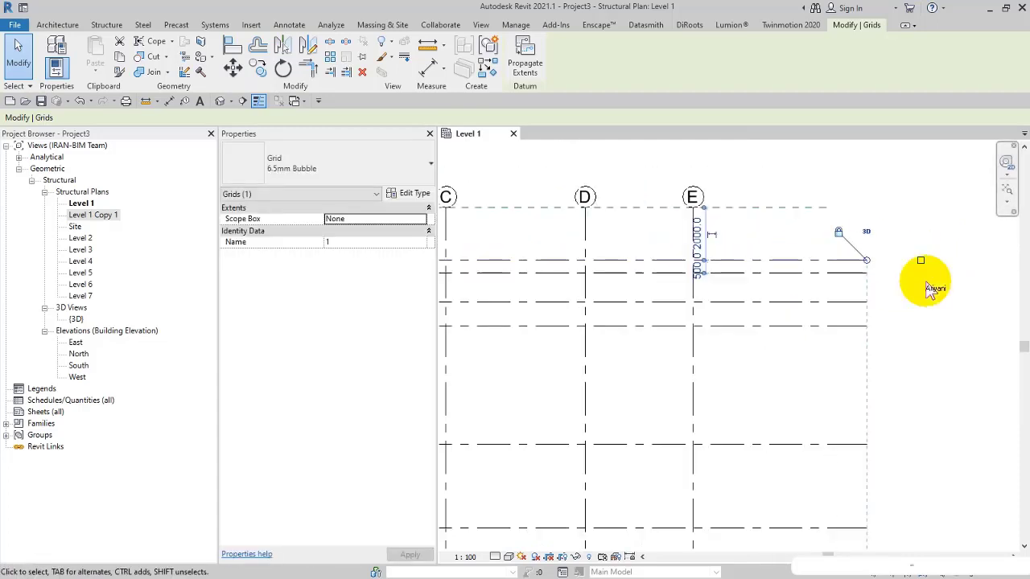
Add an elbow to grid 1 at its bubble end, offsetting the bubble upward away from grid 2.
scroll(593, 287, down, 3)
scroll(599, 274, up, 4)
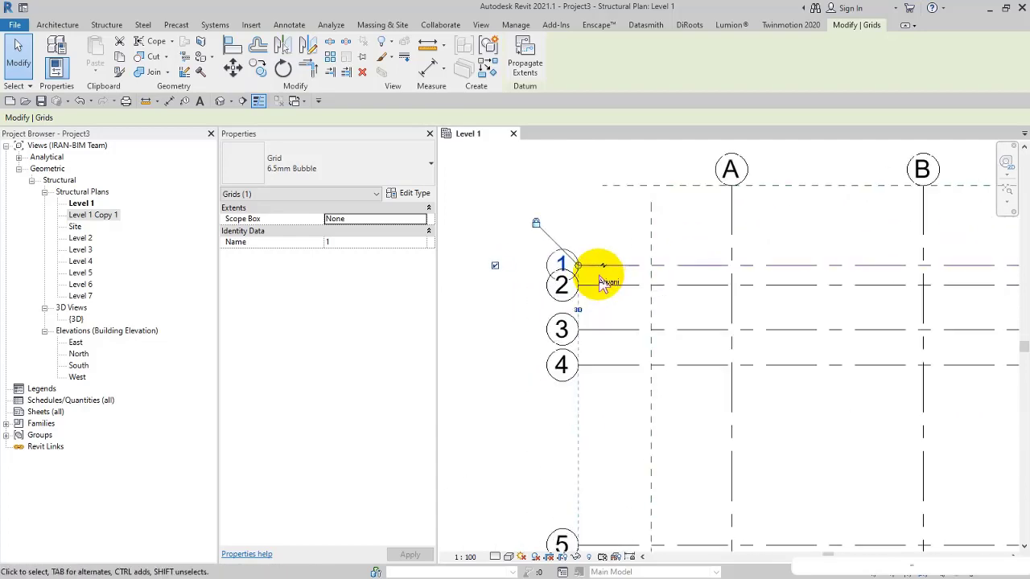
click(604, 266)
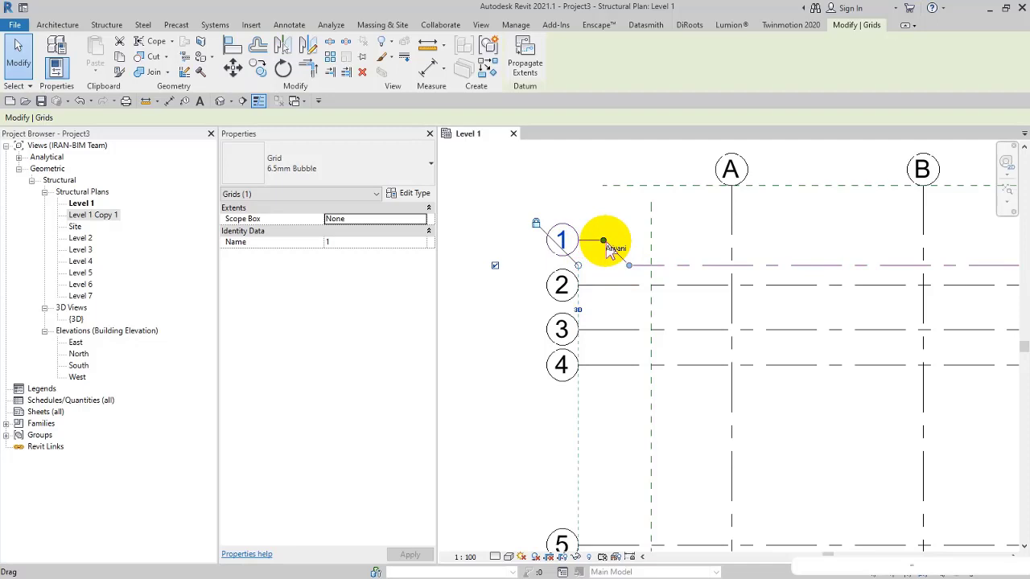
middle_drag(624, 279, 590, 263)
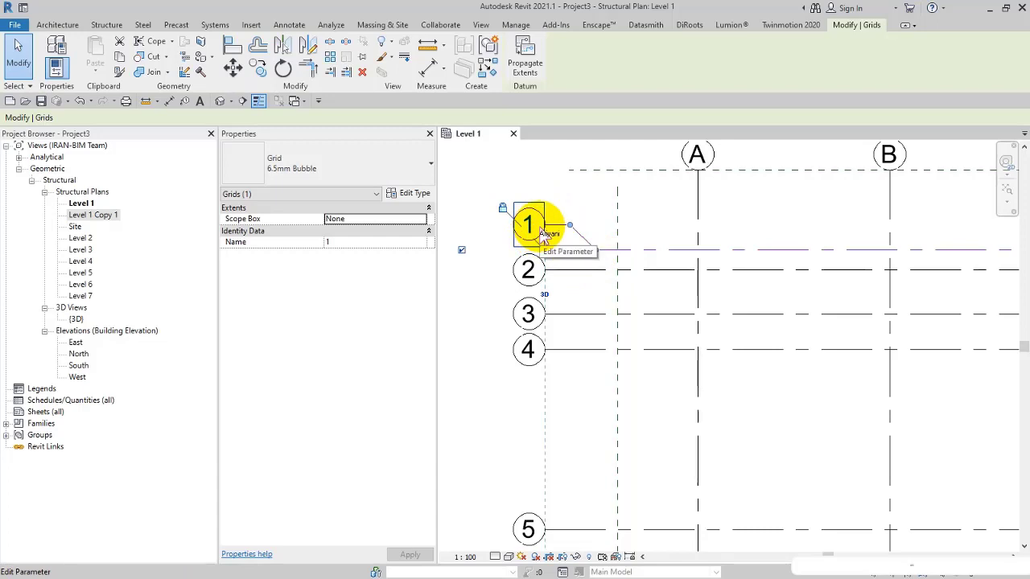
Add an elbow to grid 4 and move its bubble below the grid line with a right-angled offset.
click(576, 351)
click(571, 349)
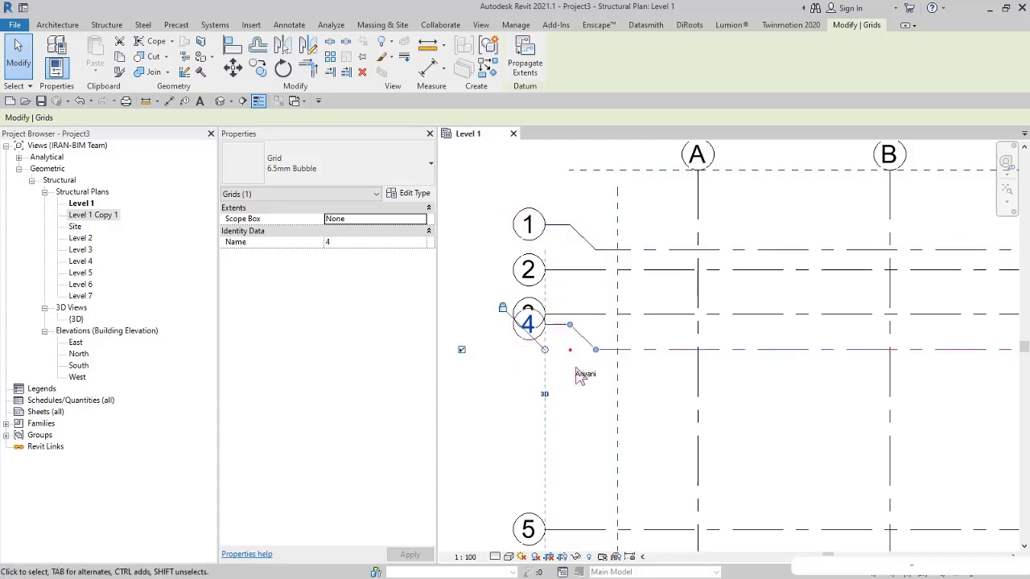
drag(586, 360, 571, 333)
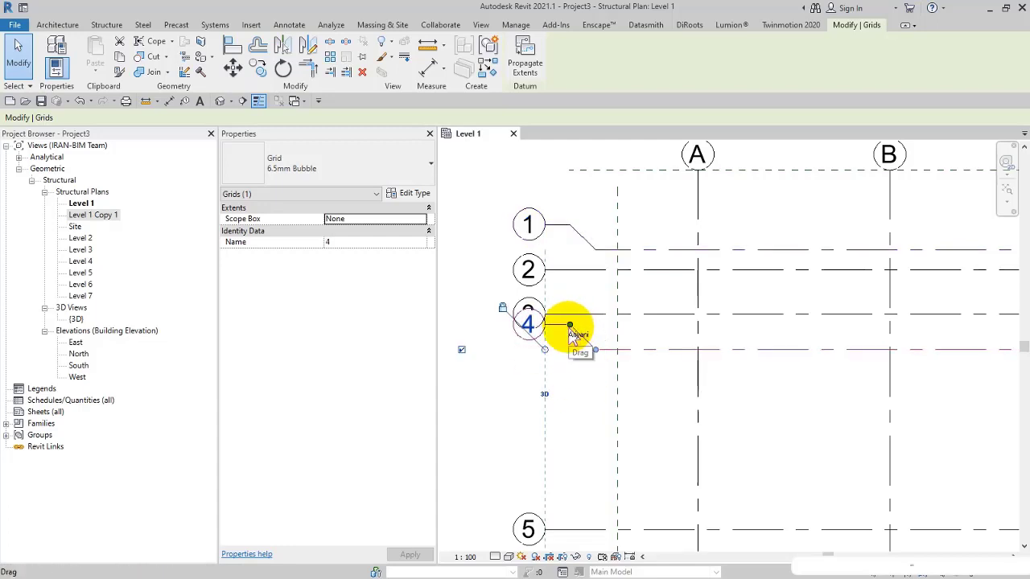
drag(574, 389, 600, 390)
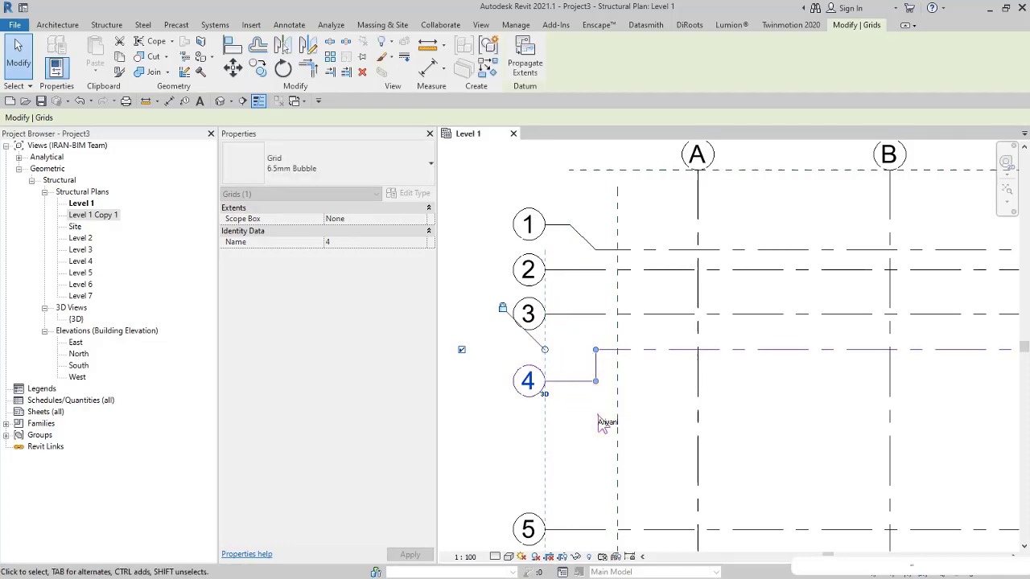
click(598, 414)
Reshape the elbow of grid 1 into a right-angled offset matching the one on grid 4.
click(578, 234)
drag(571, 226, 595, 226)
click(572, 248)
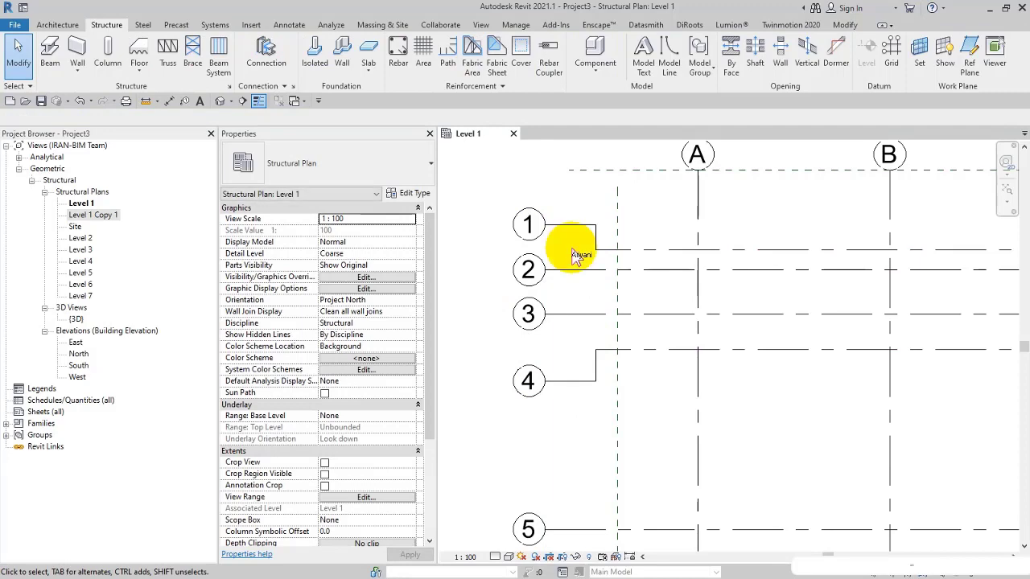
scroll(494, 271, down, 4)
middle_drag(685, 335, 705, 314)
scroll(600, 260, up, 3)
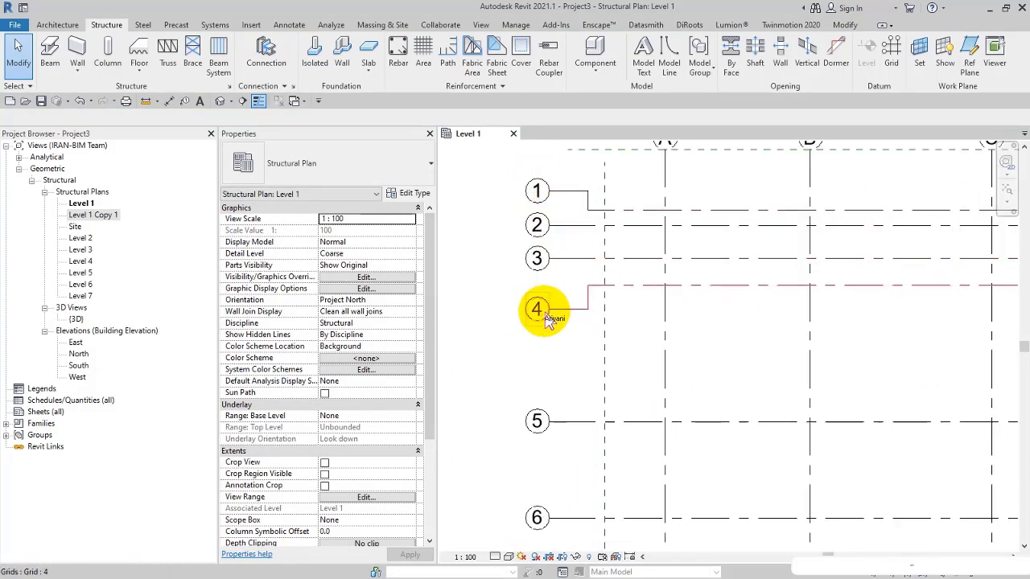
scroll(538, 246, down, 2)
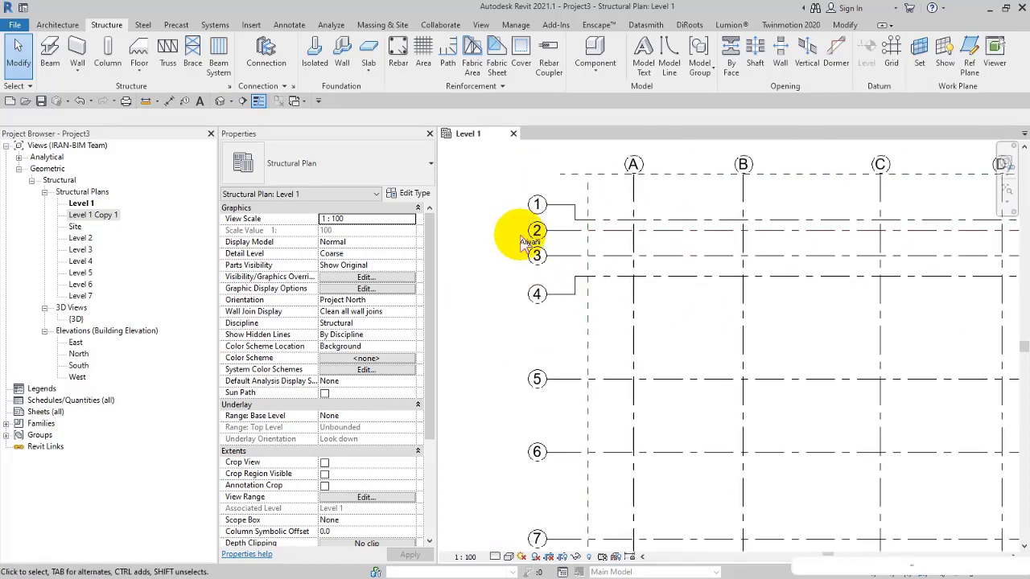
Open the structural plans Level 2, Level 3, Level 4, Level 5, Level 6 and Level 7.
double_click(80, 238)
double_click(80, 250)
double_click(81, 261)
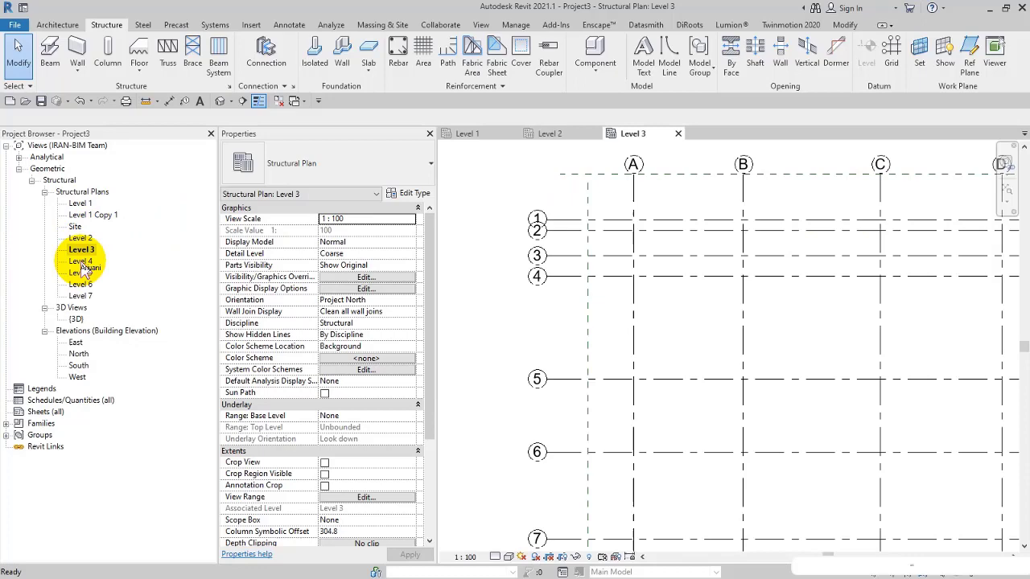
click(80, 273)
double_click(80, 284)
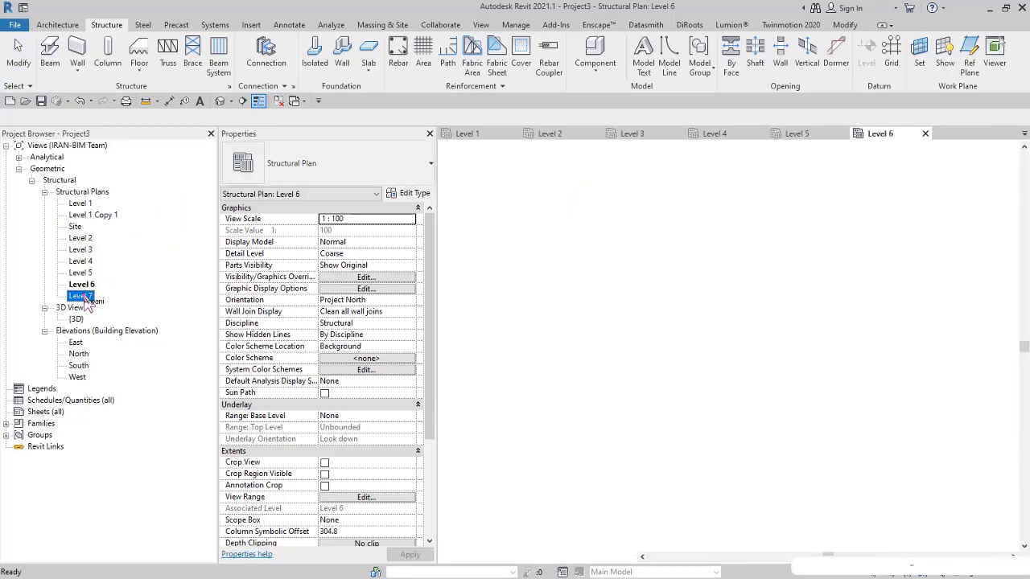
double_click(81, 296)
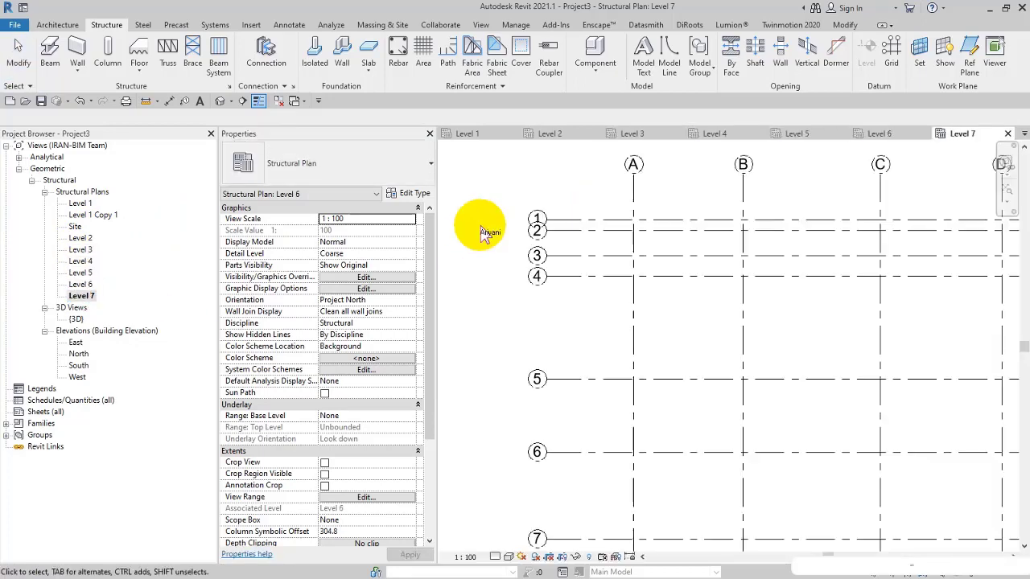
Tile all open plans with Level 1 as the active view, and fit the grids in the tiled views.
click(468, 133)
key(w)
key(t)
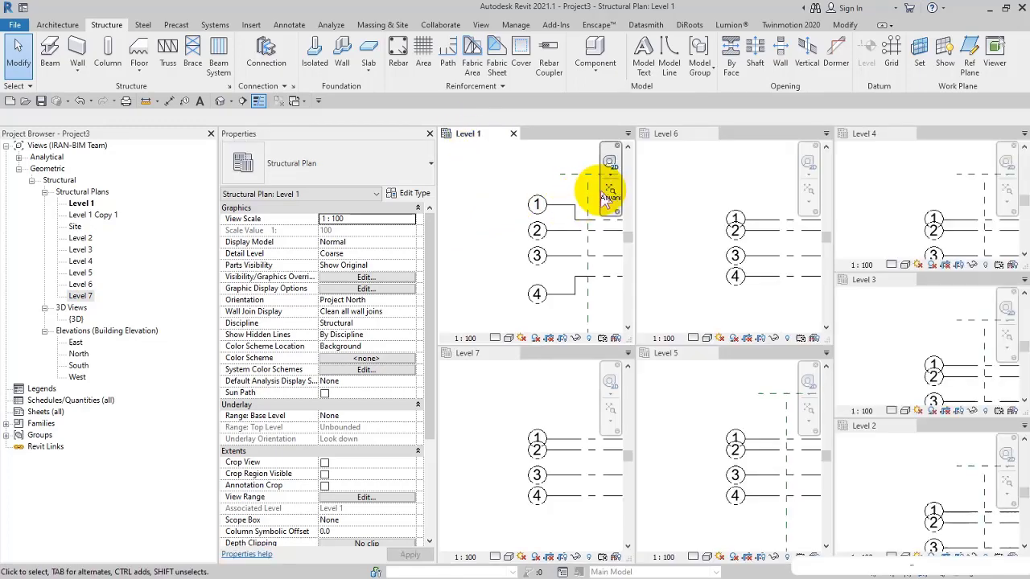
click(610, 189)
click(809, 189)
click(1007, 190)
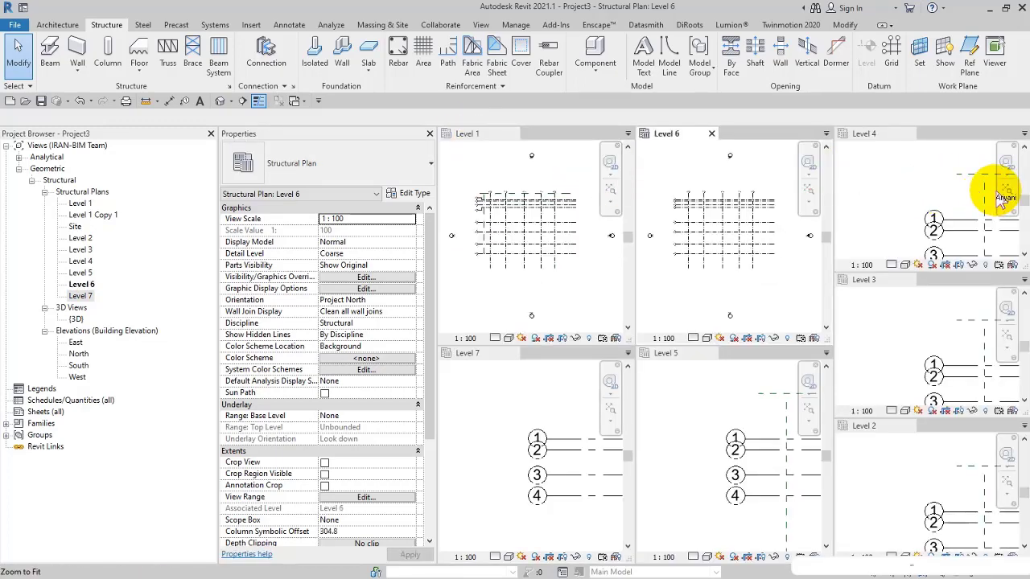
click(610, 409)
click(610, 408)
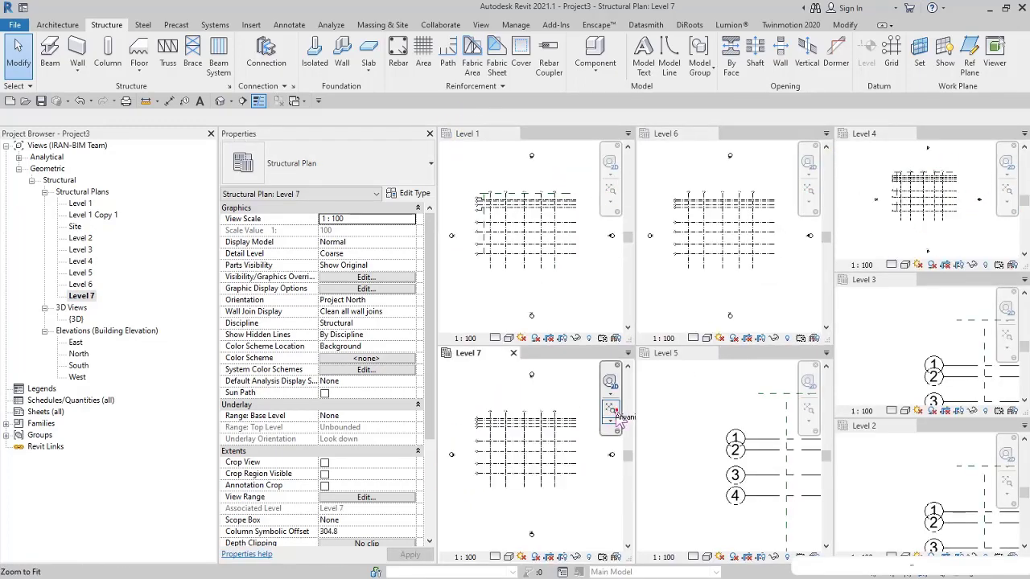
click(809, 408)
click(809, 409)
click(1000, 331)
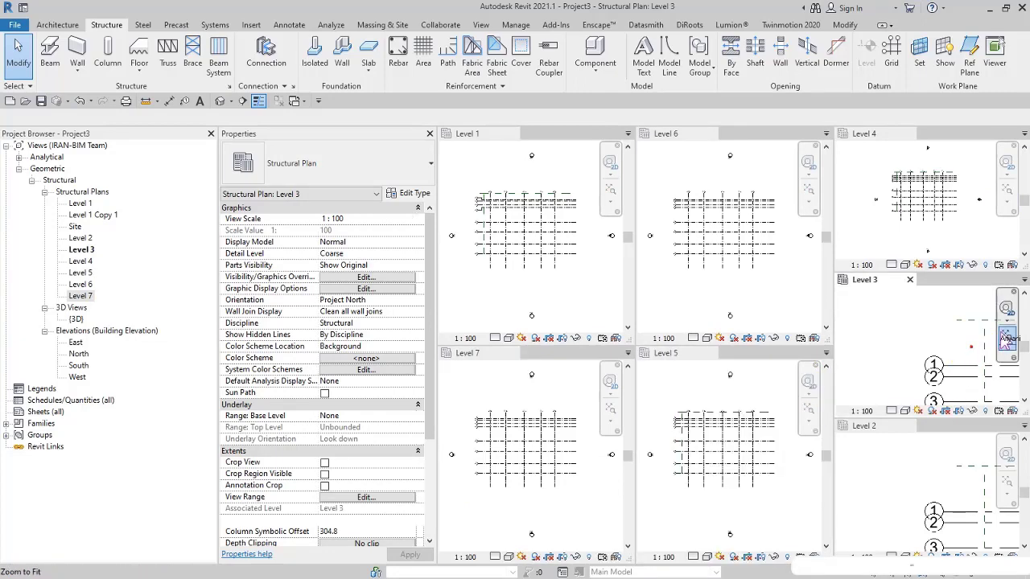
click(1000, 331)
Compare the bubble ends of grids 1 to 4 in the tiled Level 1 plan with those in the other level plans.
click(954, 487)
scroll(914, 481, up, 5)
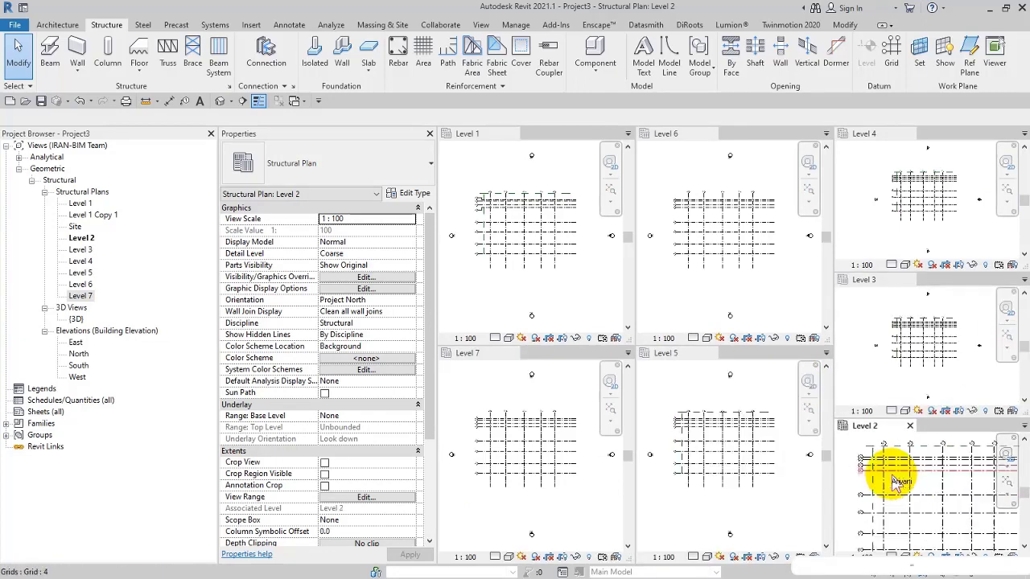
scroll(874, 469, down, 1)
middle_drag(874, 469, 883, 486)
click(745, 434)
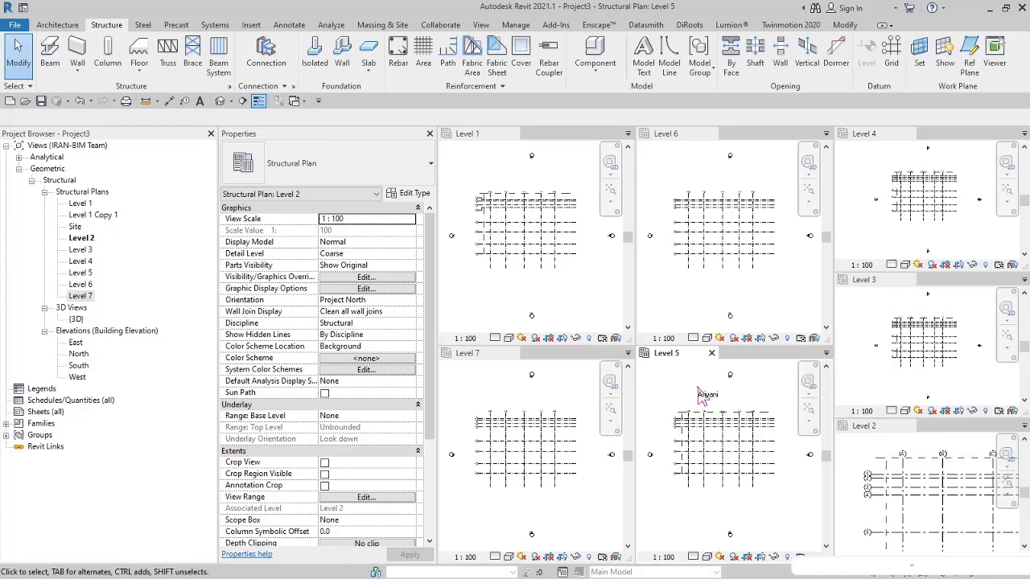
scroll(692, 402, up, 3)
click(540, 392)
scroll(539, 401, up, 3)
scroll(541, 400, up, 1)
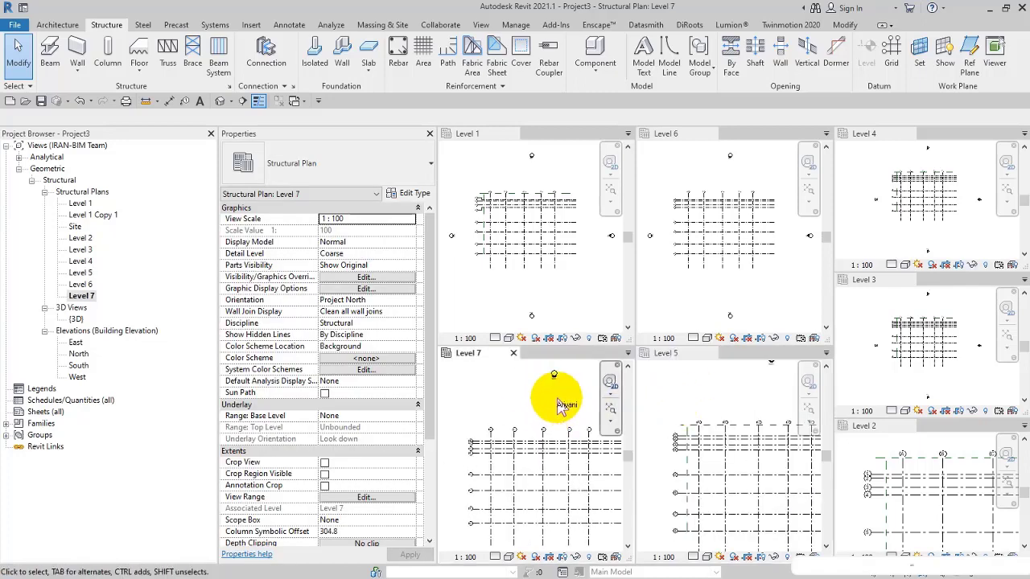
click(705, 291)
scroll(688, 233, up, 3)
click(943, 226)
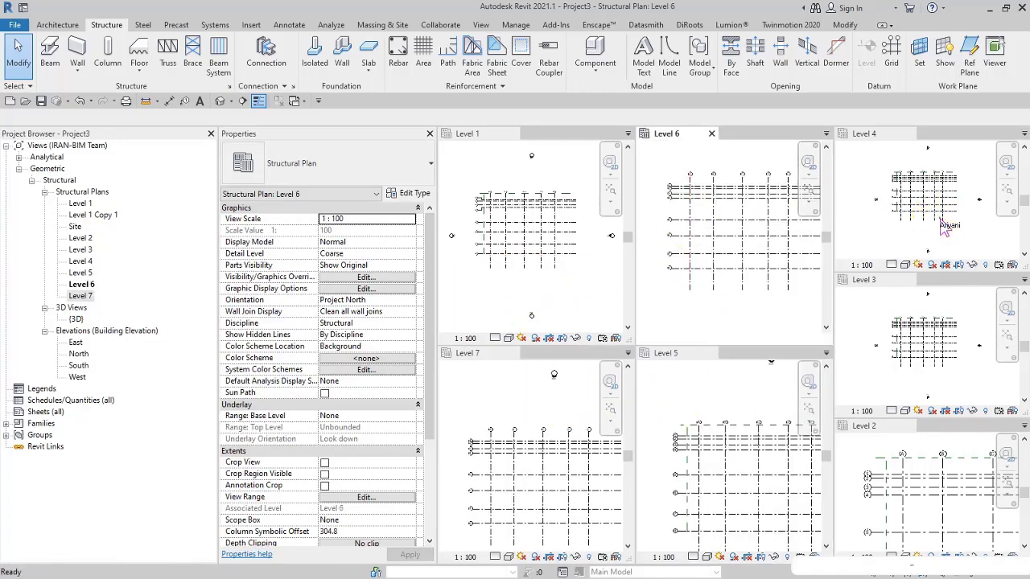
scroll(460, 156, up, 2)
click(507, 219)
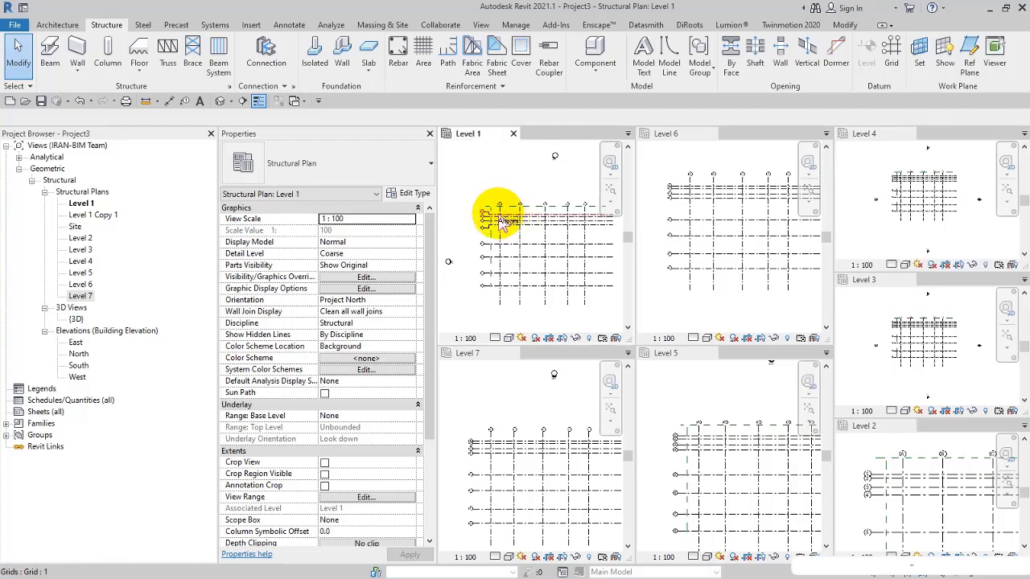
scroll(495, 224, up, 3)
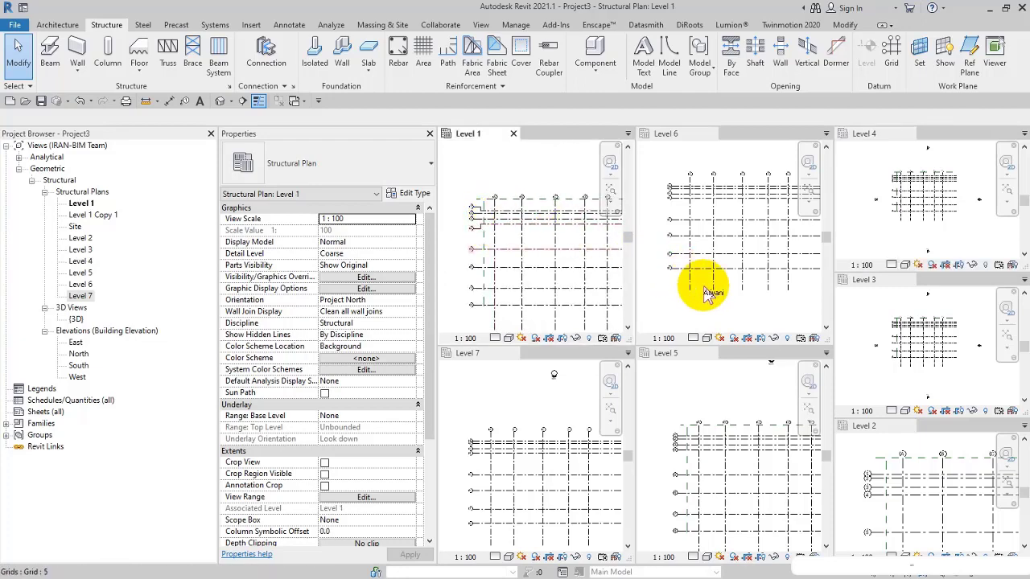
Set the Level 7 plan's view scale to 1 : 50 and inspect the bubbles of grids 1 to 4.
click(507, 383)
scroll(508, 443, down, 3)
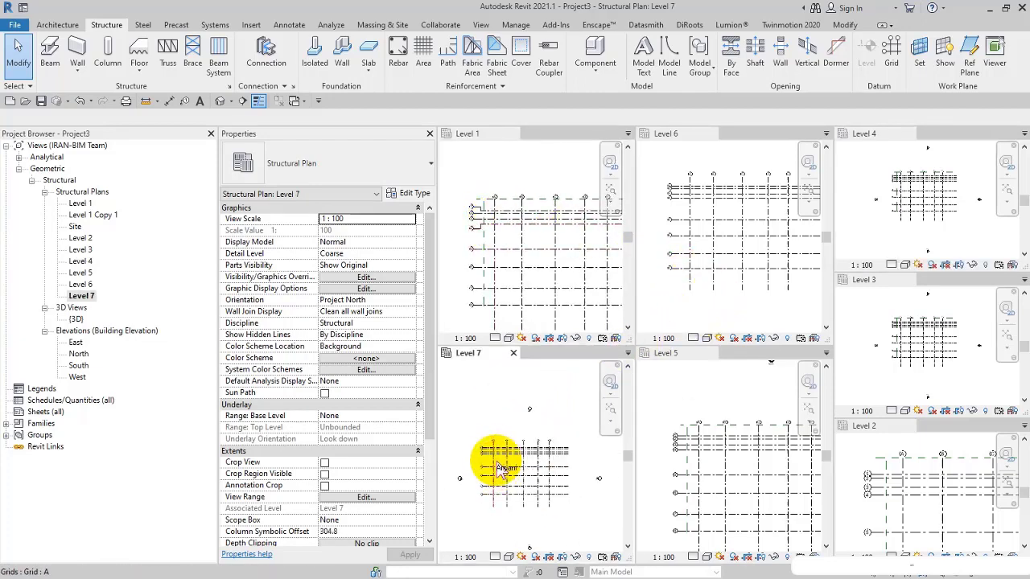
click(465, 557)
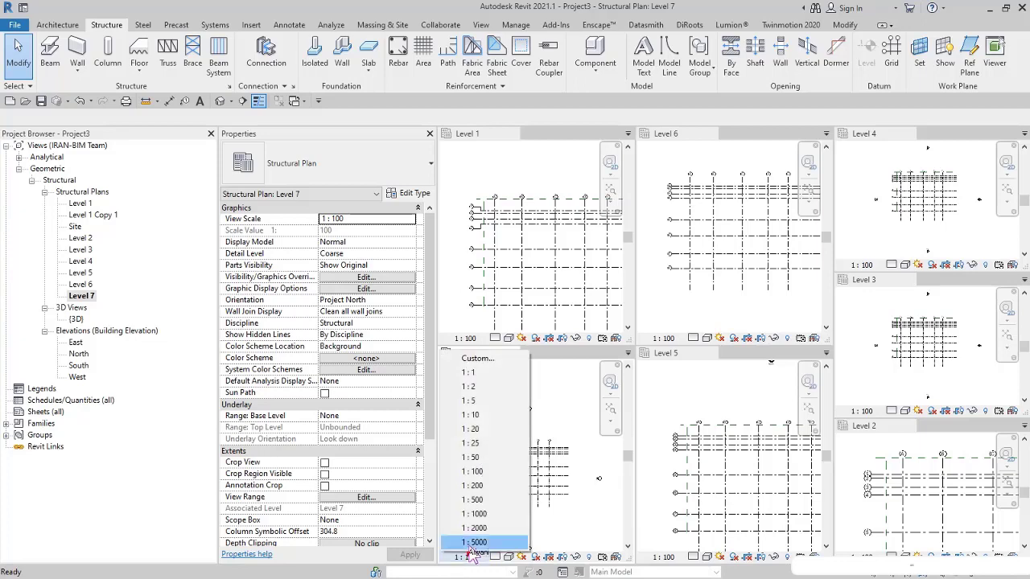
click(487, 457)
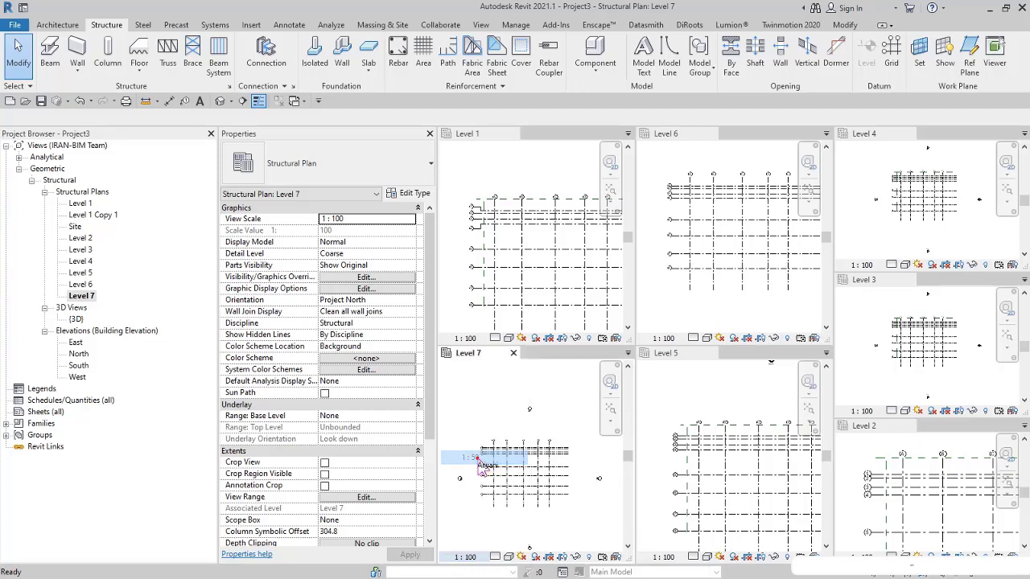
scroll(492, 450, up, 4)
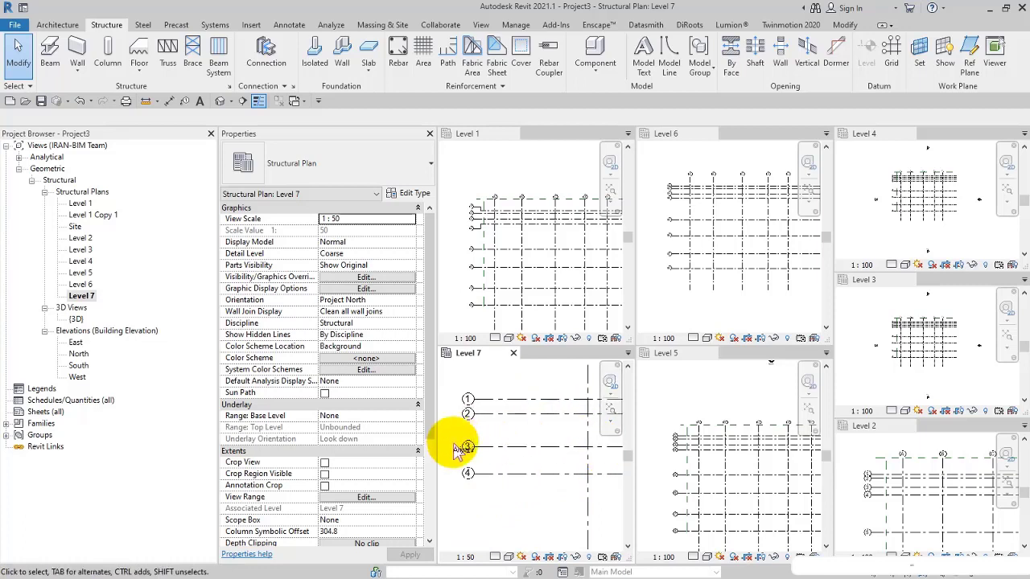
scroll(459, 426, up, 2)
scroll(683, 438, up, 4)
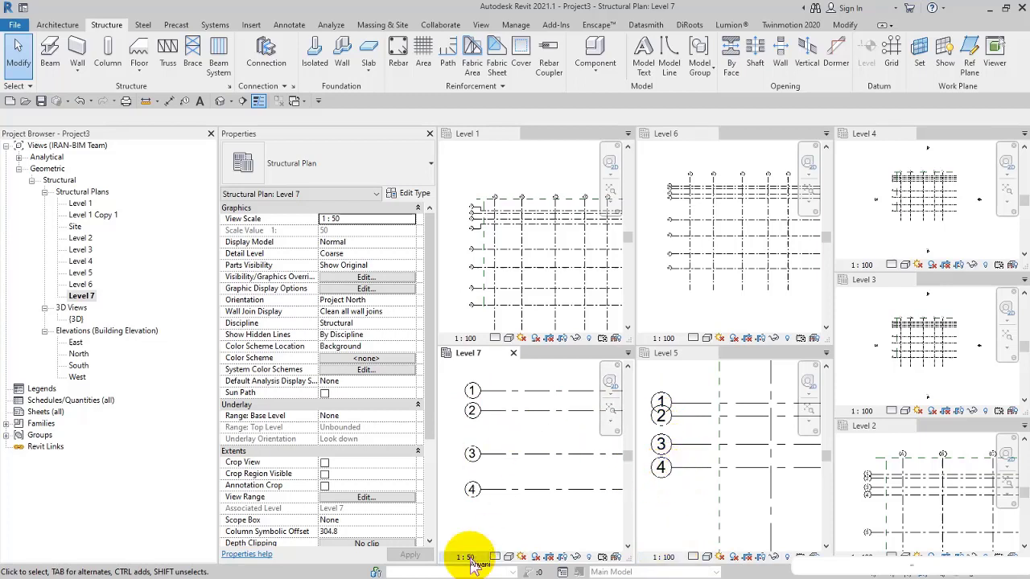
Open the Level 1 Copy 1 structural plan and set its view scale to 1 : 25.
click(93, 215)
double_click(94, 215)
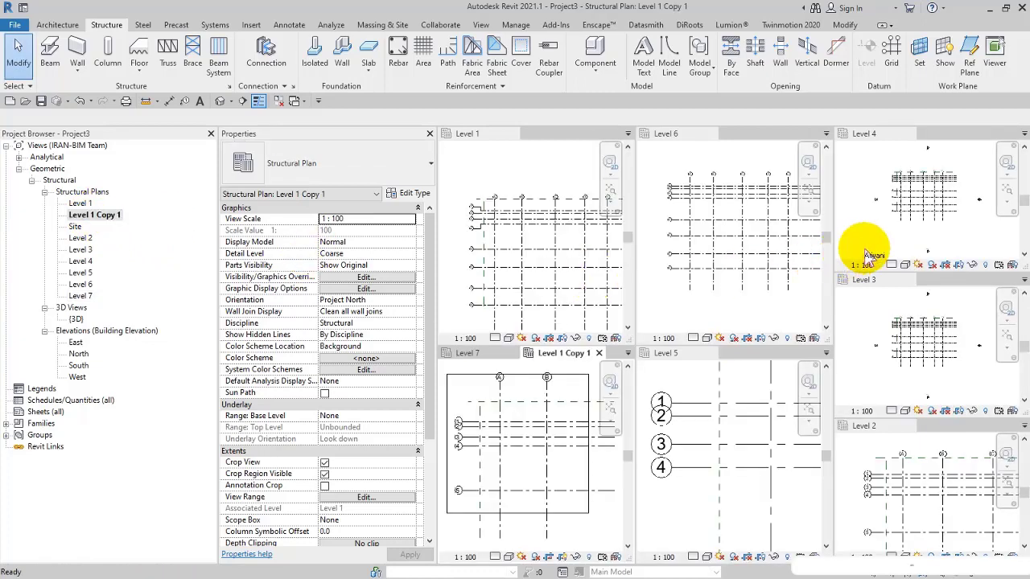
click(475, 558)
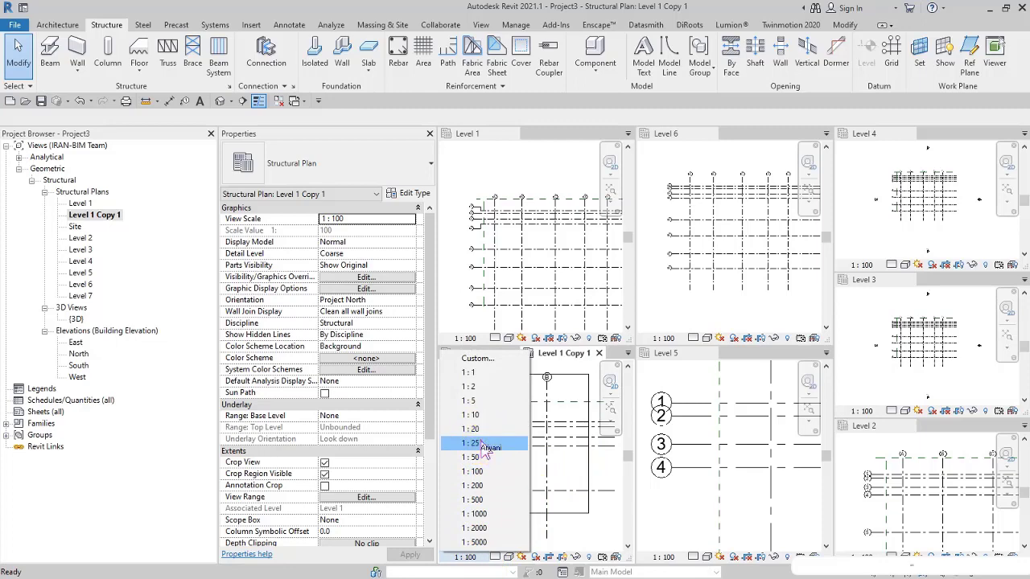
click(470, 444)
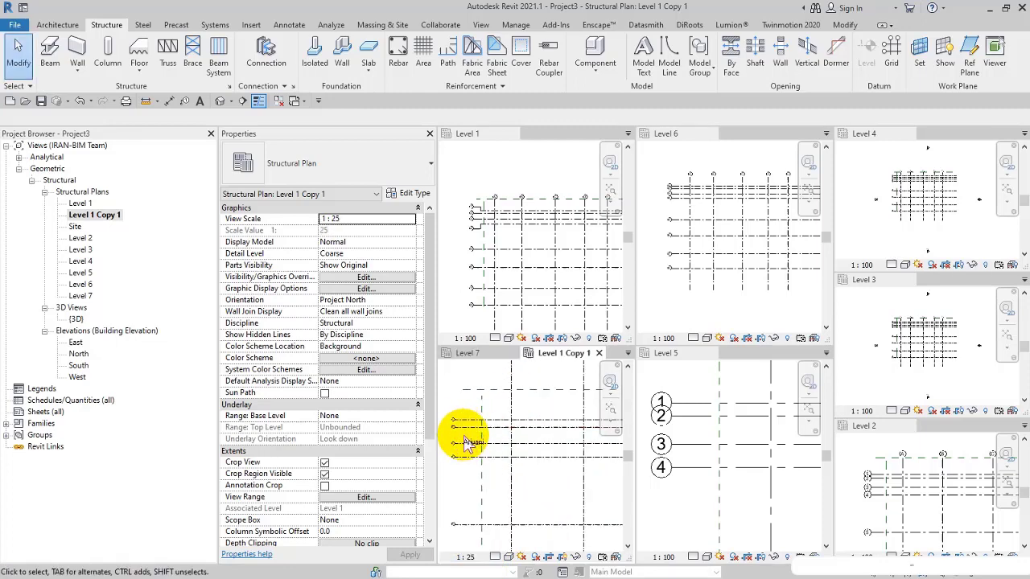
Tile all open plans again, including Level 1 Copy 1, with Level 1 as the active view.
click(481, 176)
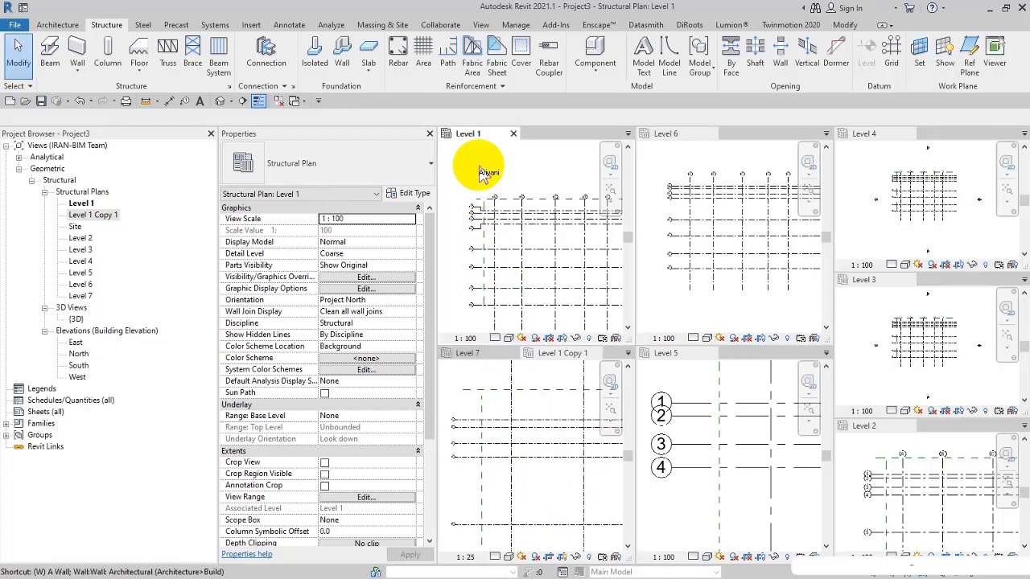
key(t)
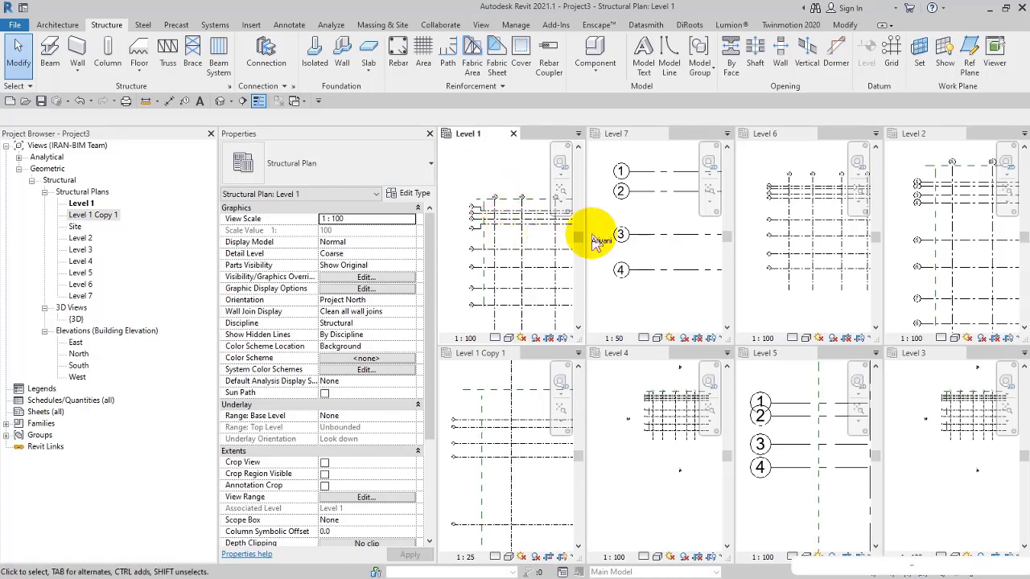
click(658, 227)
middle_drag(631, 278, 652, 293)
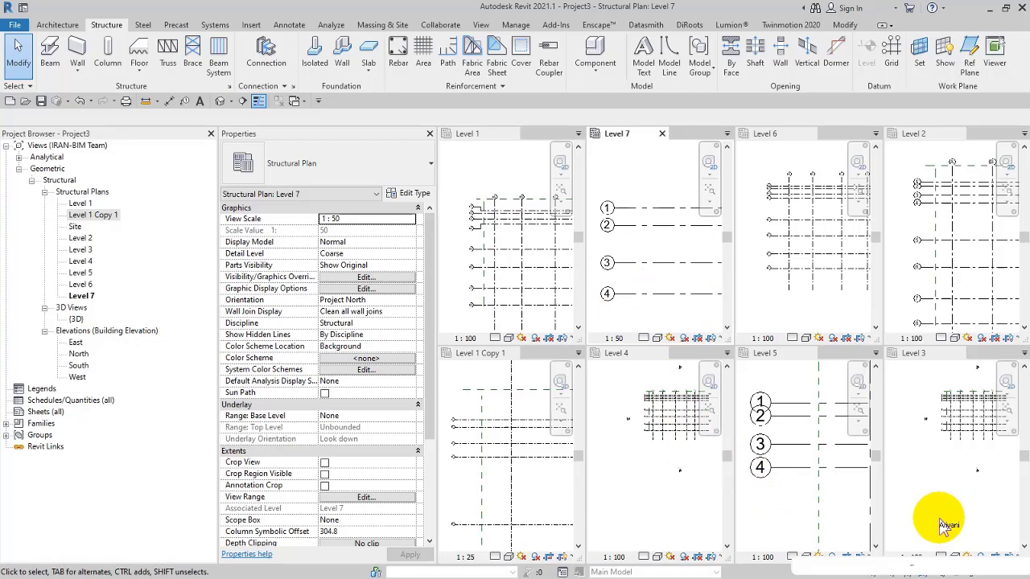
click(476, 485)
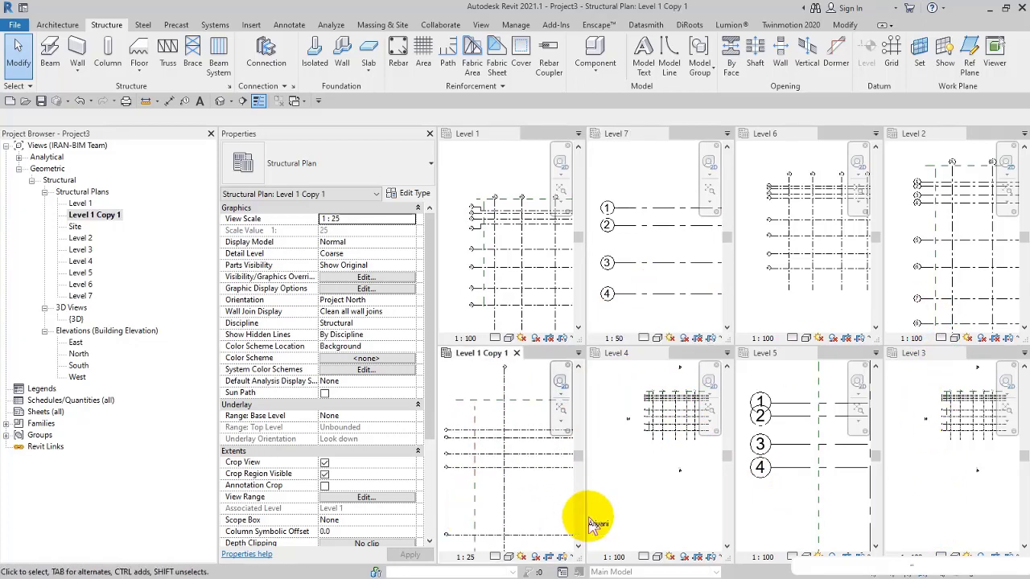
Activate the Level 4 plan and show its crop region.
click(650, 502)
middle_drag(651, 483, 629, 501)
middle_drag(646, 468, 637, 488)
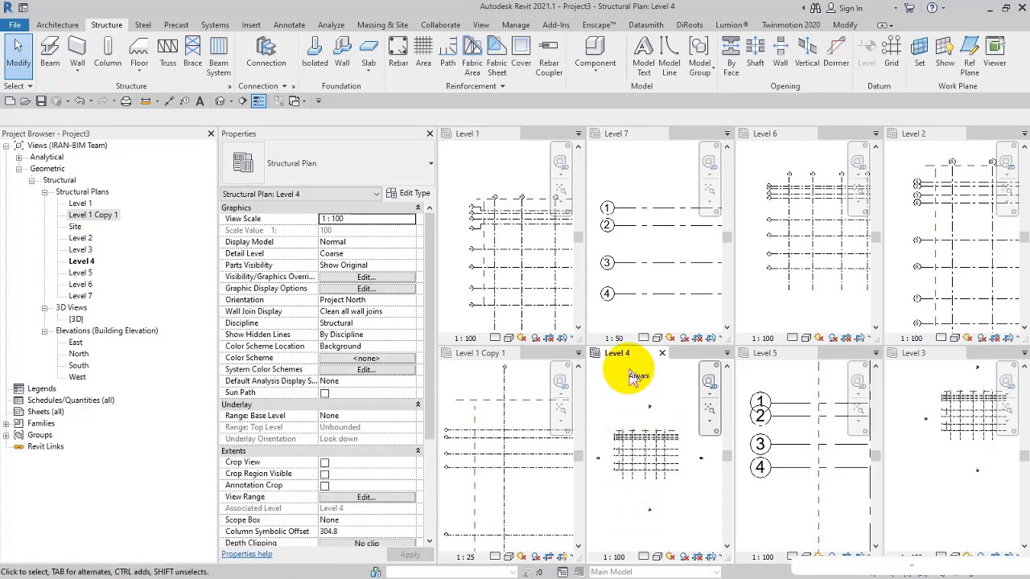
click(712, 556)
scroll(635, 475, up, 2)
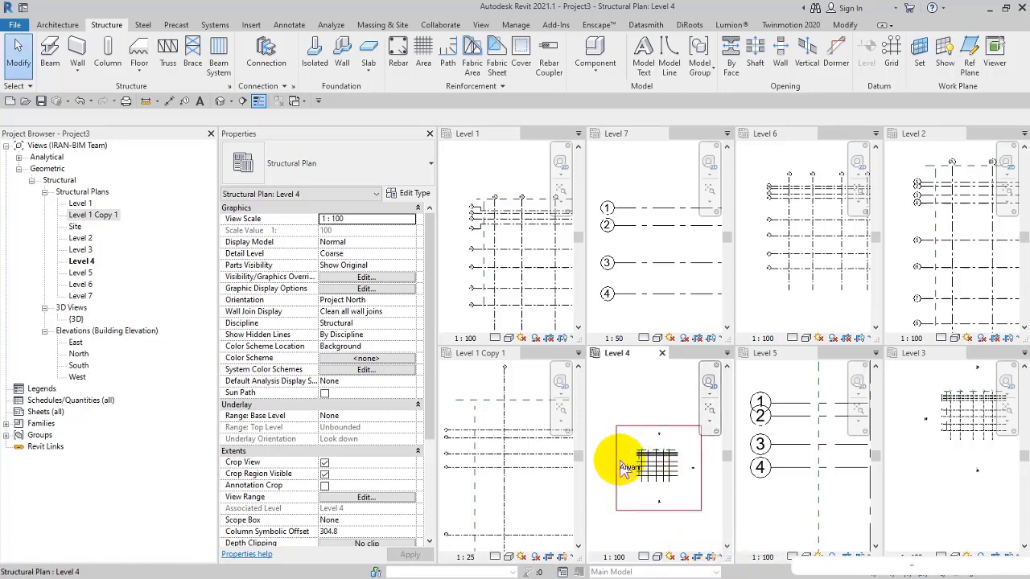
Move the left edge of the Level 4 crop region inward so it cuts across the horizontal grids near their bubbles.
click(616, 471)
drag(613, 478, 662, 483)
click(633, 453)
scroll(633, 455, down, 1)
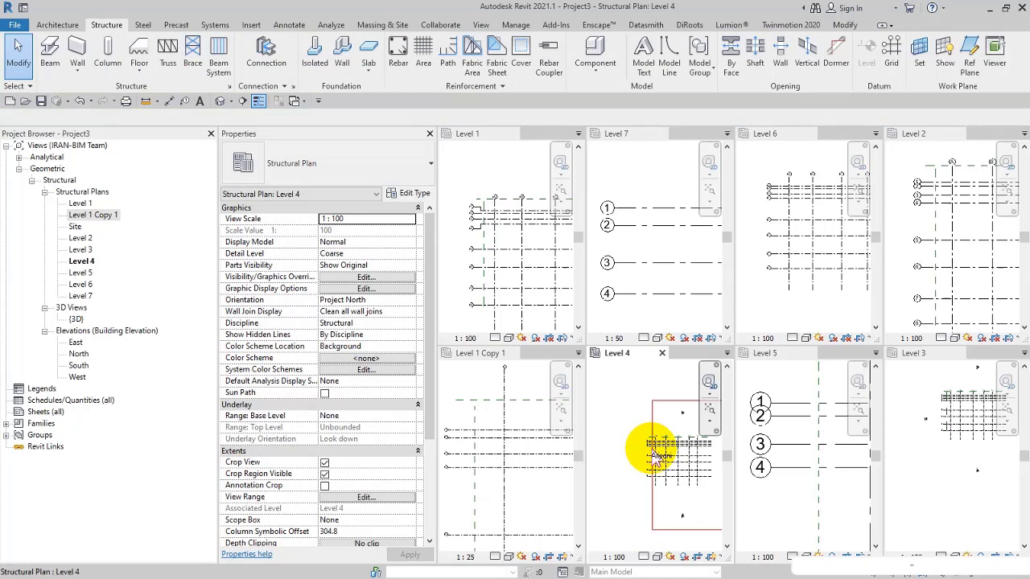
middle_drag(648, 461, 621, 476)
Select grids 1 to 4 in the Level 1 plan and start Propagate Extents for them.
click(501, 186)
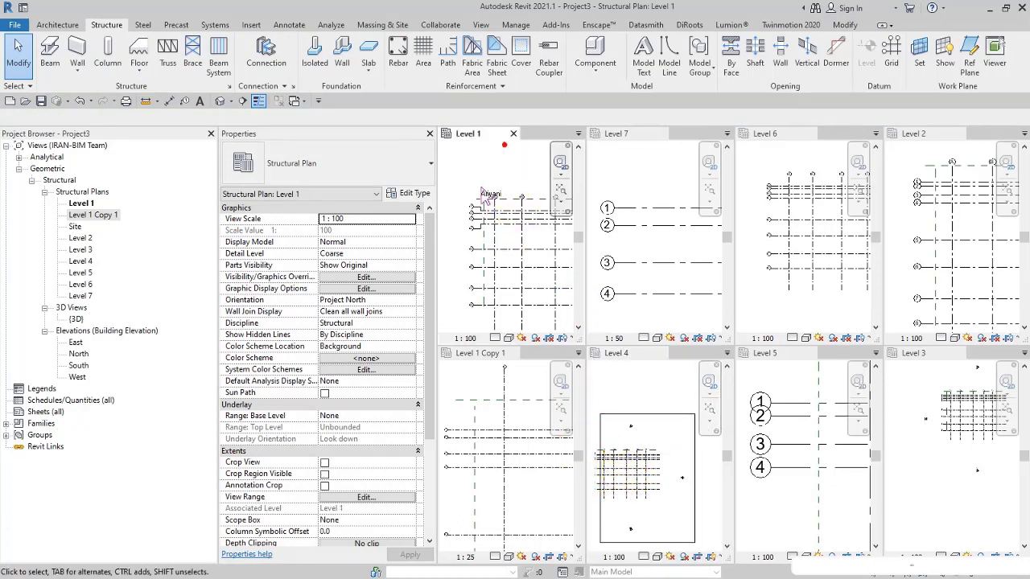
scroll(483, 195, up, 4)
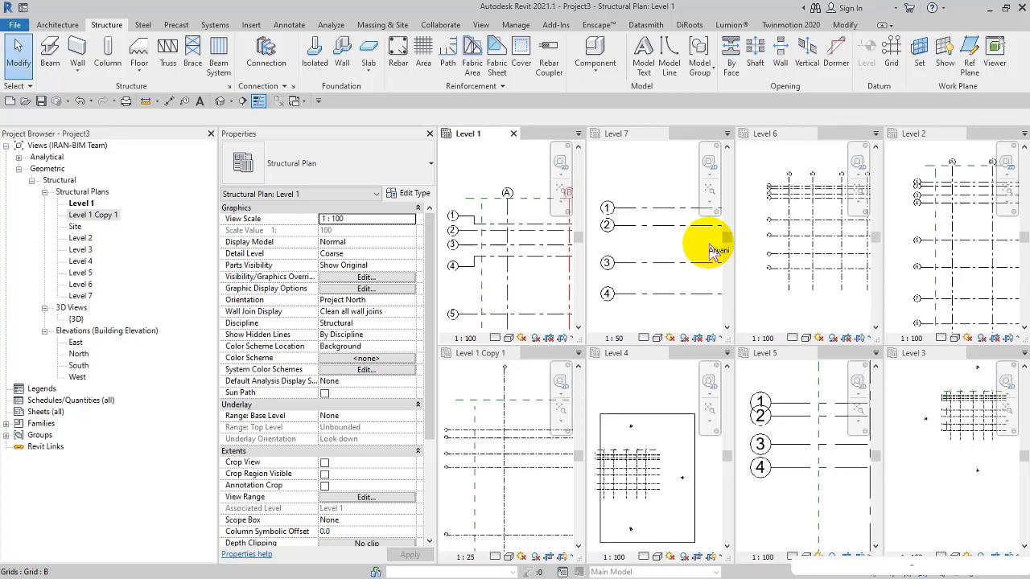
scroll(467, 234, up, 2)
scroll(684, 241, up, 1)
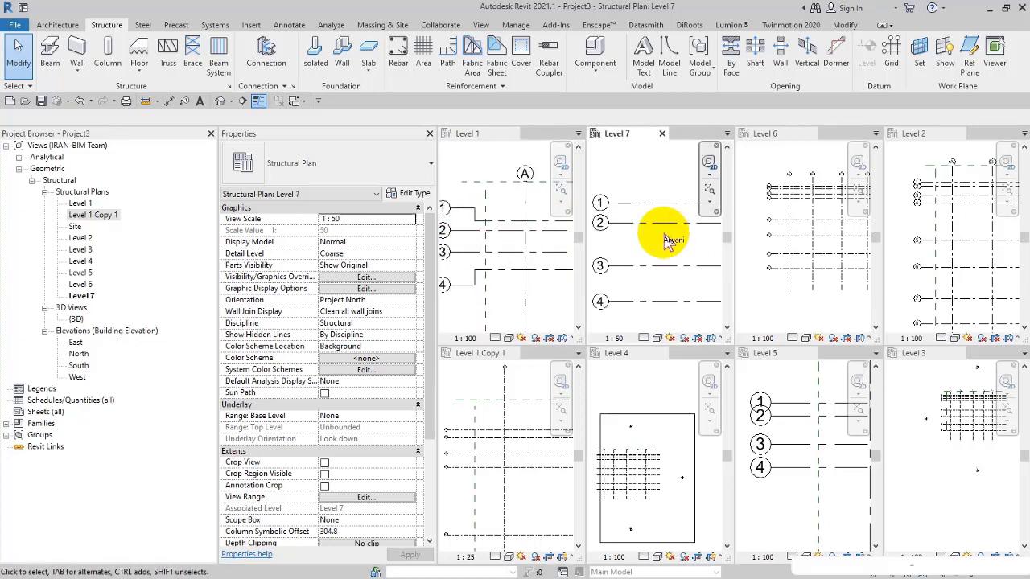
middle_drag(471, 237, 524, 236)
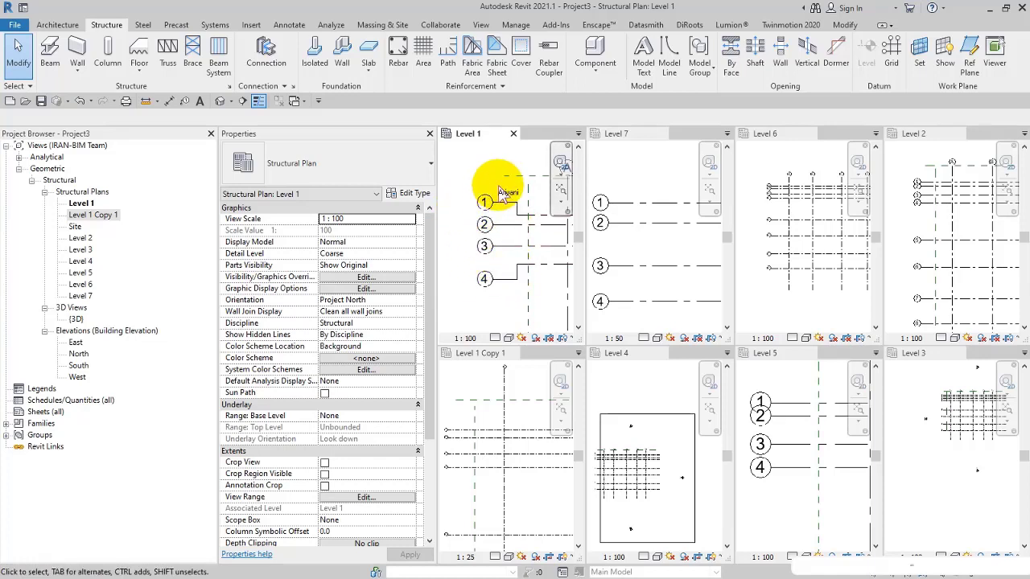
drag(499, 186, 492, 204)
drag(480, 268, 469, 300)
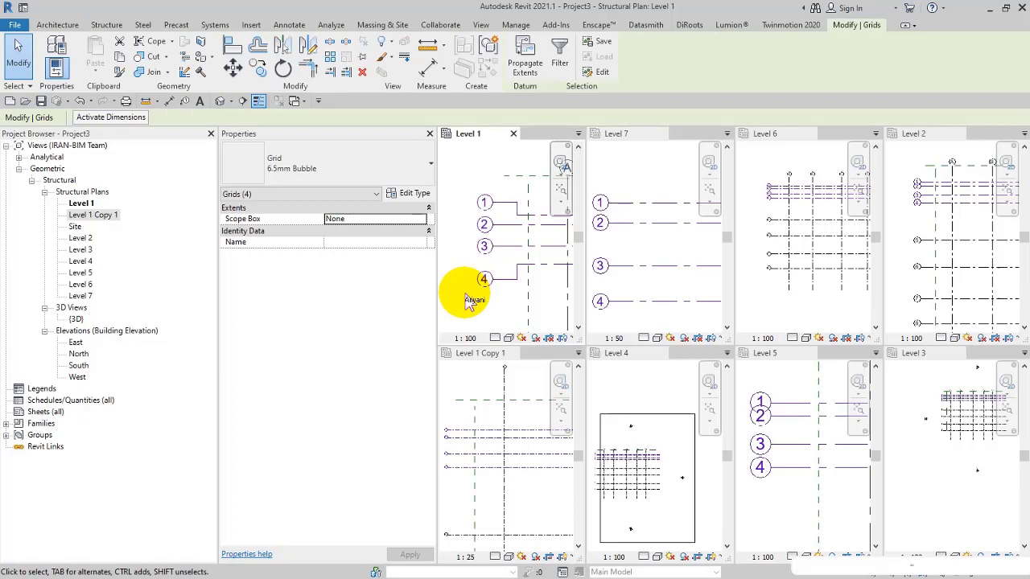
click(527, 64)
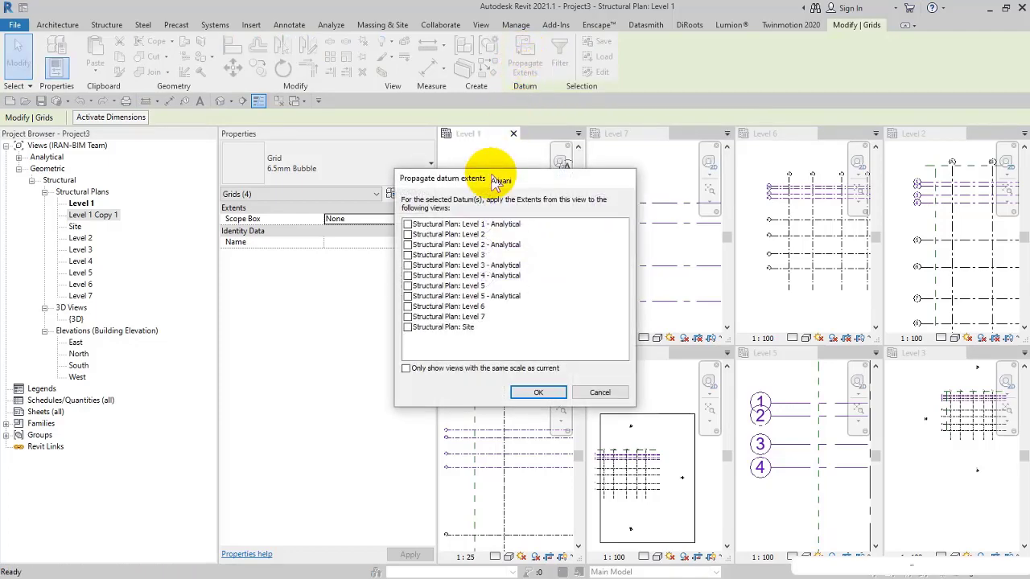
drag(502, 181, 294, 92)
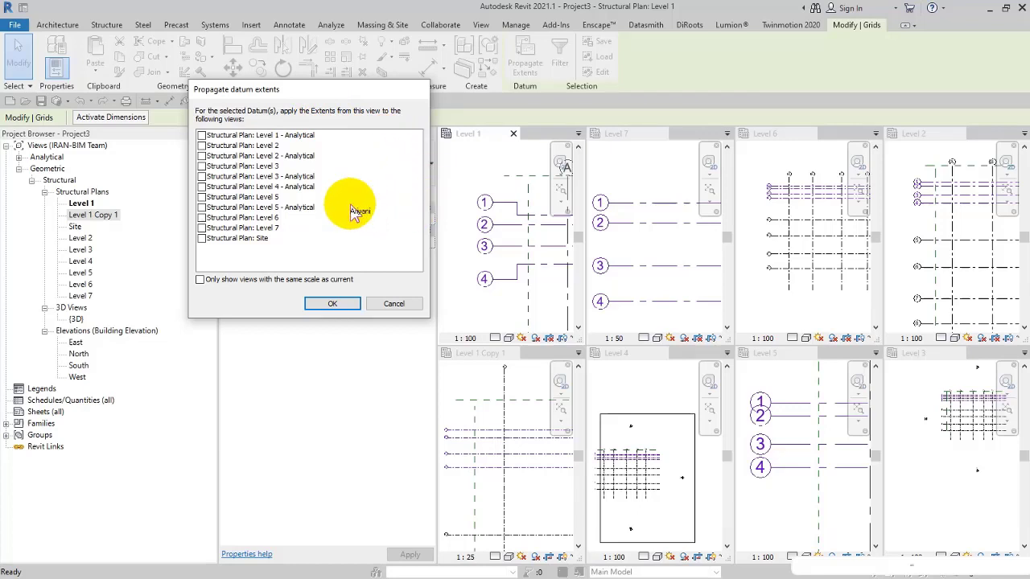
Check whether the Level 4 plan is offered among the target views, and cancel the propagation.
click(619, 356)
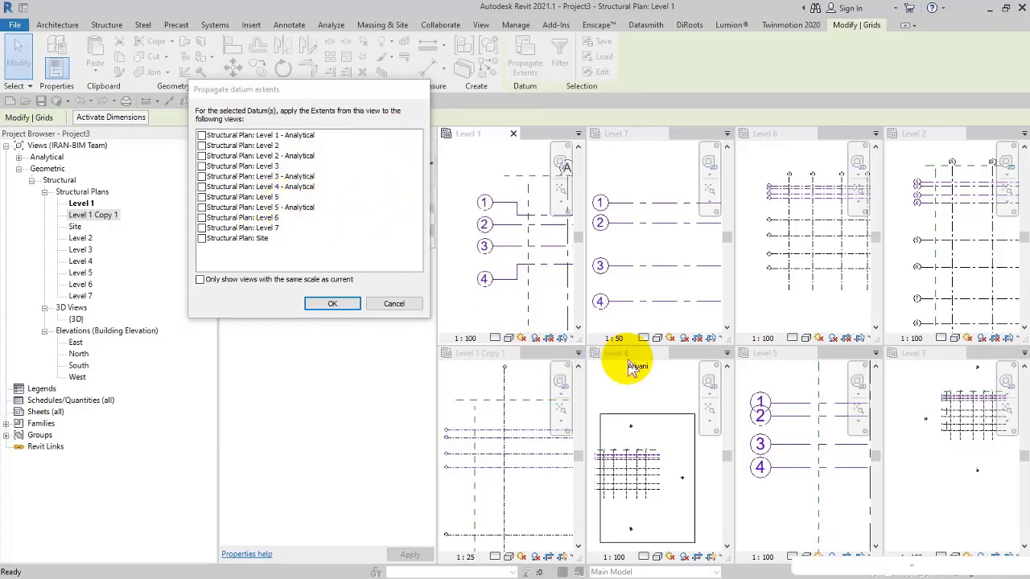
click(628, 360)
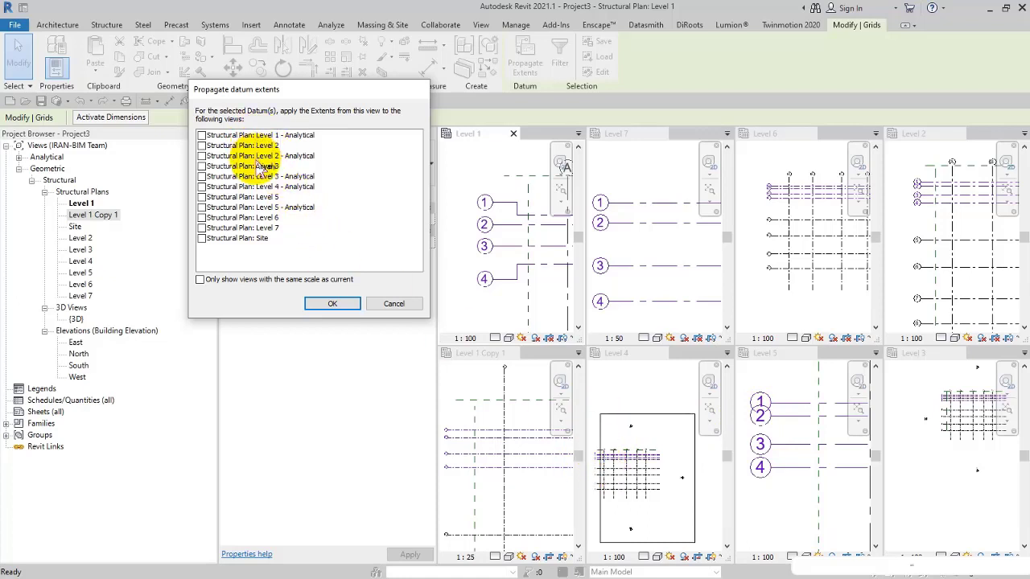
click(267, 188)
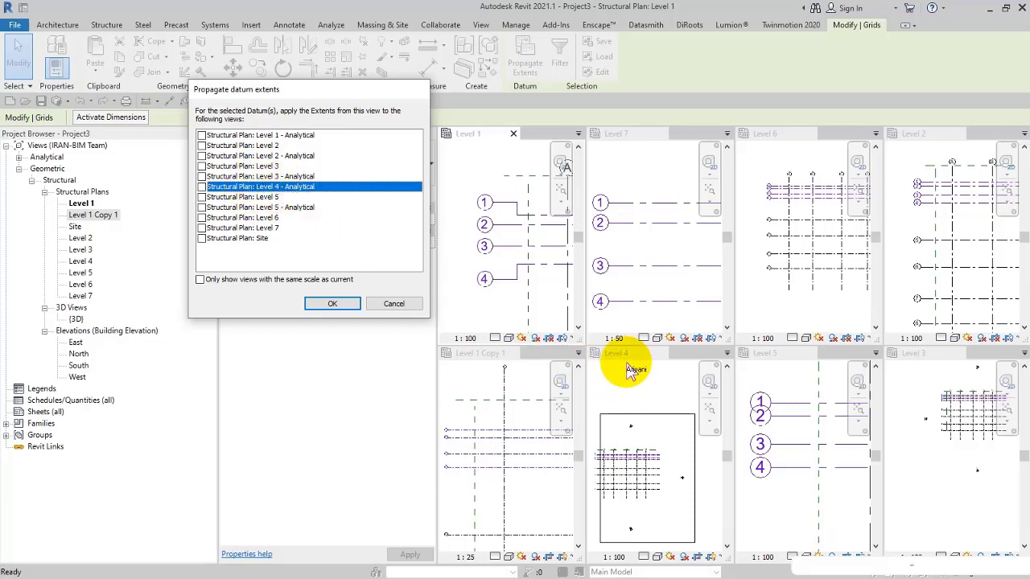
click(274, 198)
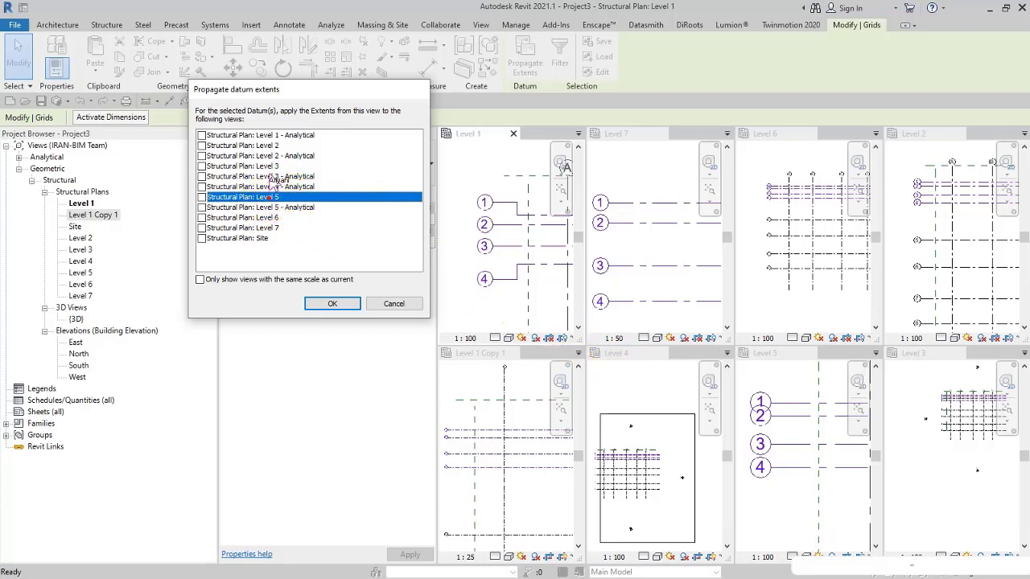
click(272, 168)
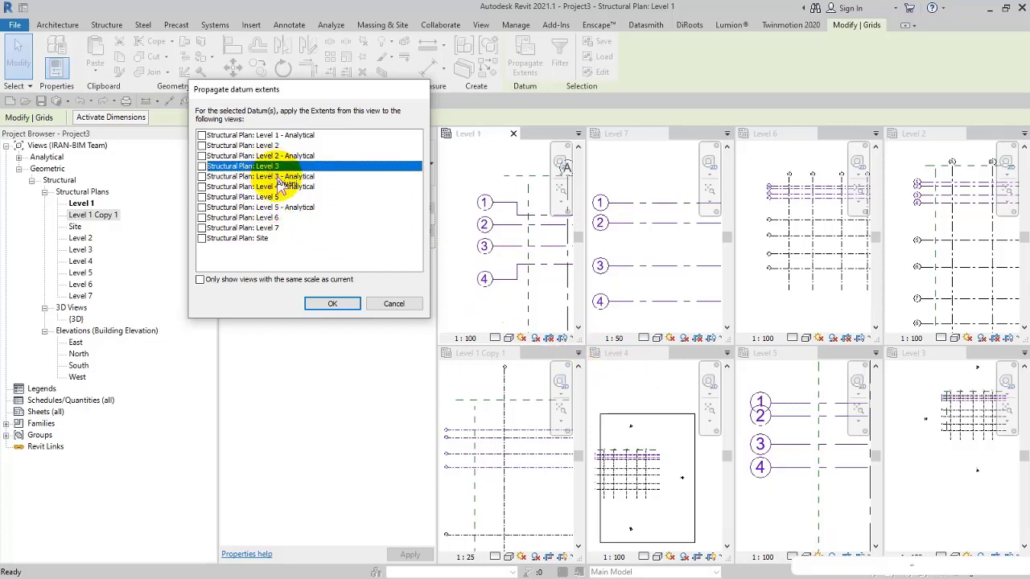
click(393, 304)
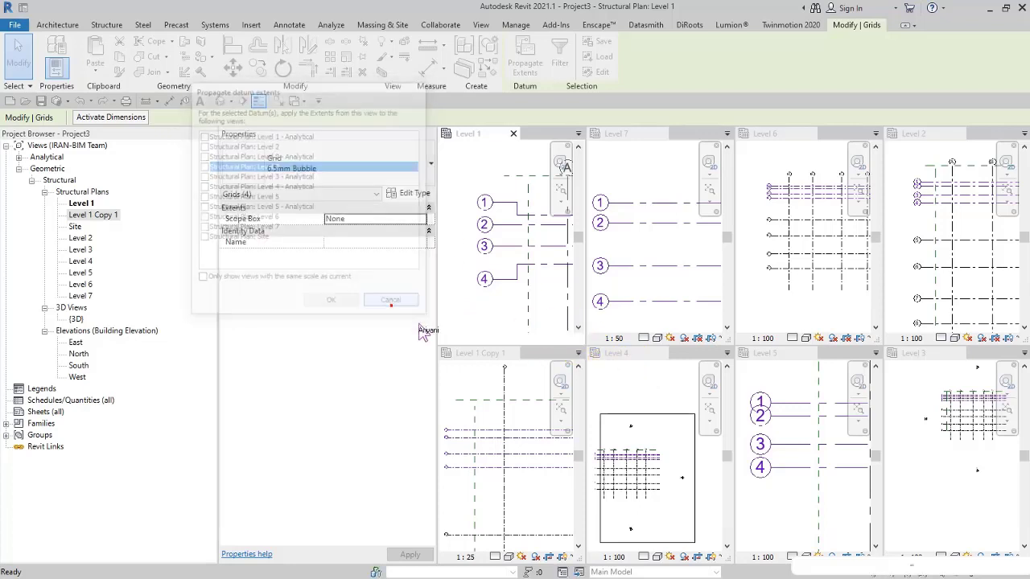
Move the left edge of the Level 4 crop region outward so it clears the bubbles of the horizontal grids.
click(619, 416)
scroll(621, 421, up, 3)
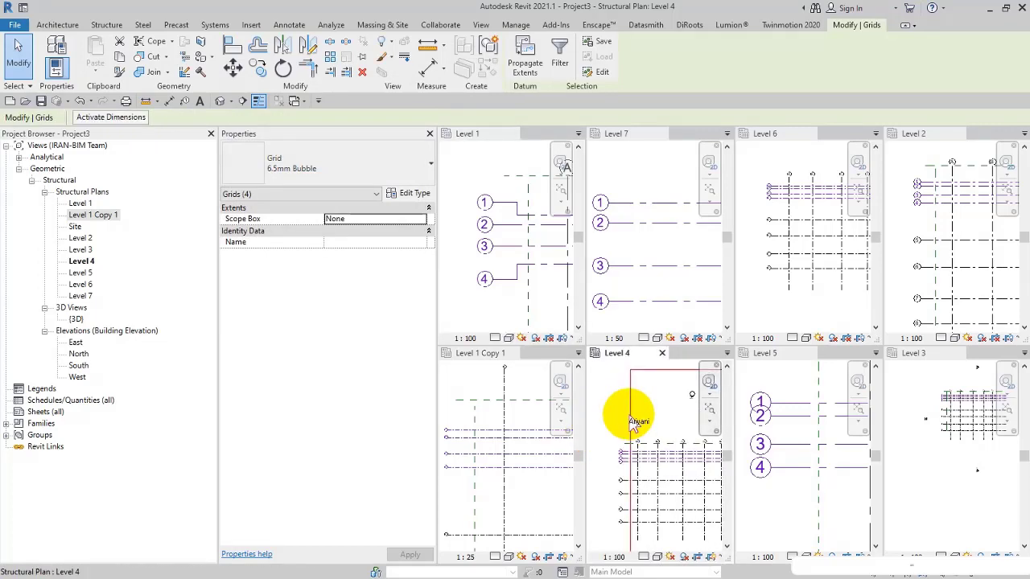
click(630, 424)
scroll(633, 450, down, 4)
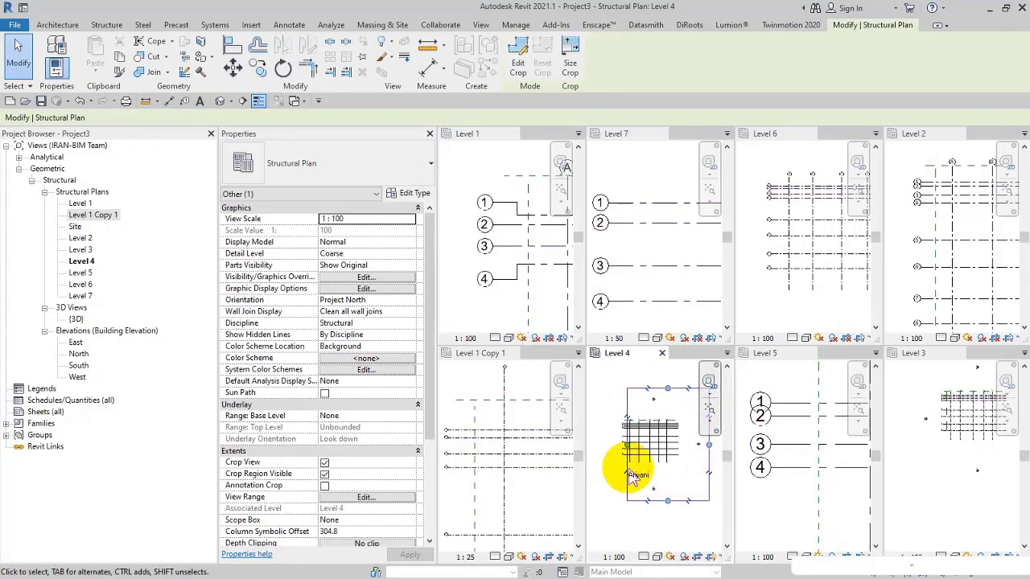
scroll(635, 475, up, 4)
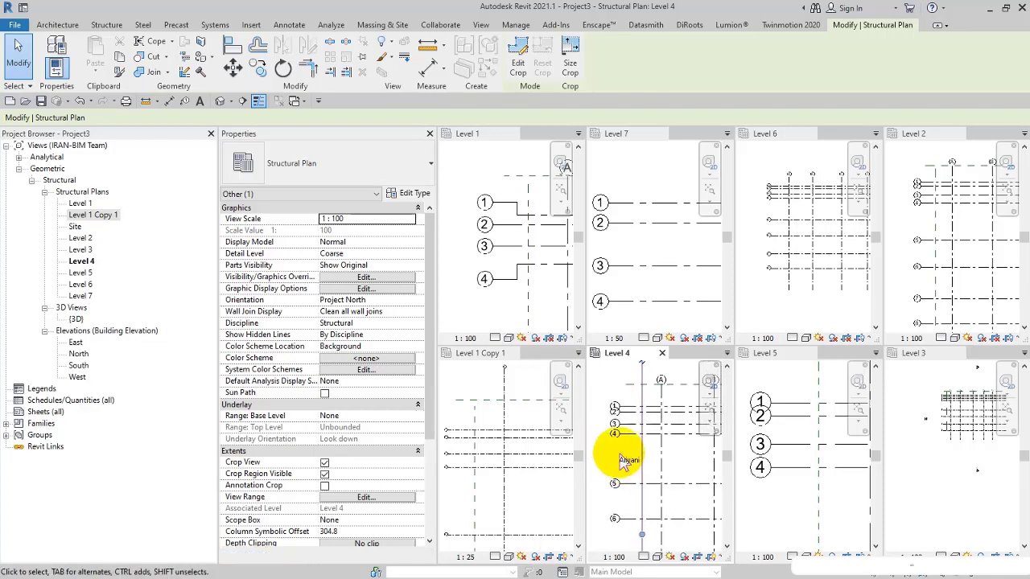
scroll(625, 420, up, 2)
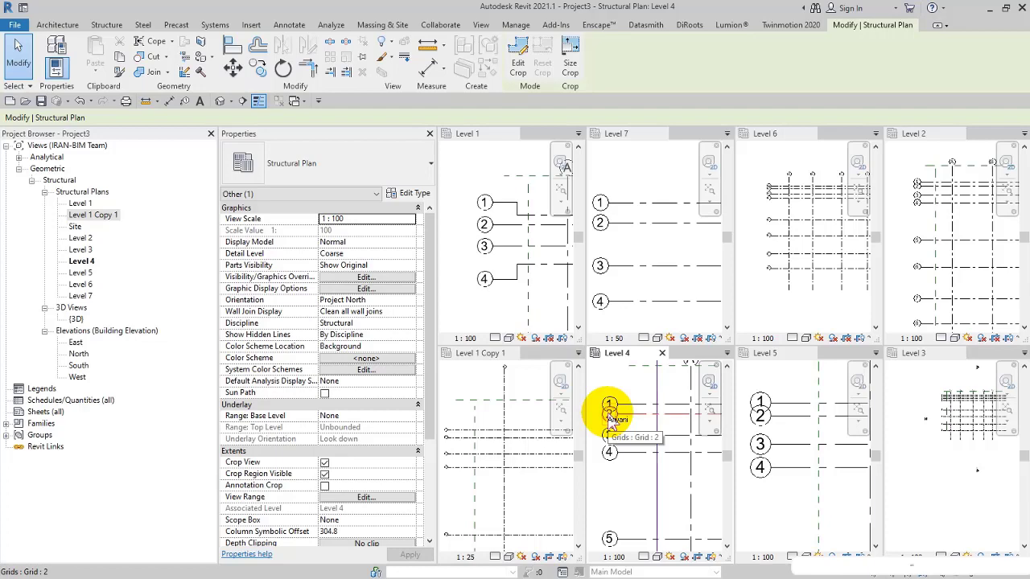
middle_drag(638, 451, 658, 478)
click(635, 405)
click(658, 479)
scroll(660, 483, down, 2)
drag(660, 488, 612, 487)
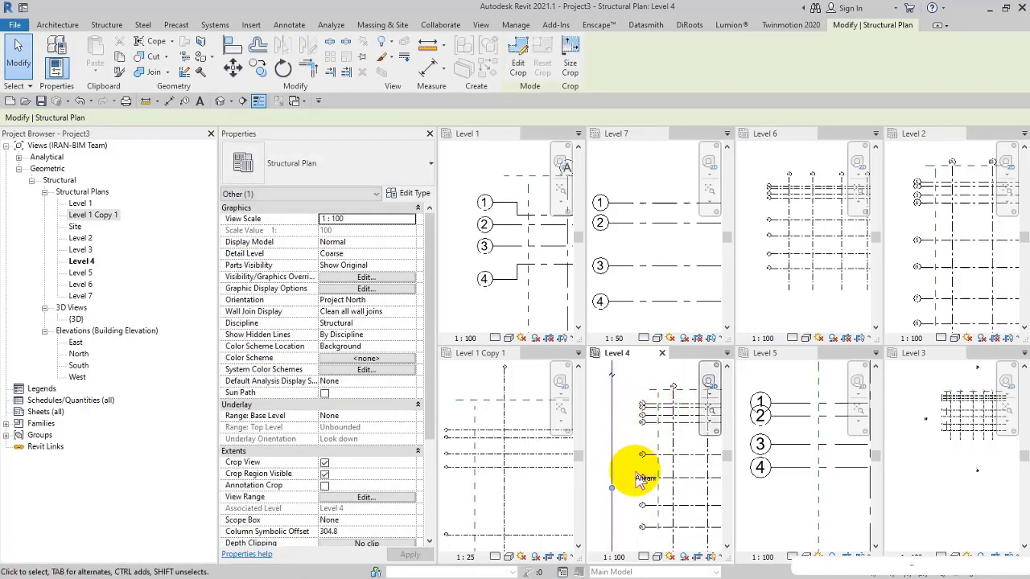
Check the end of grid 3 in the Level 4 plan, and hide the plan's crop region.
click(642, 415)
scroll(638, 415, down, 2)
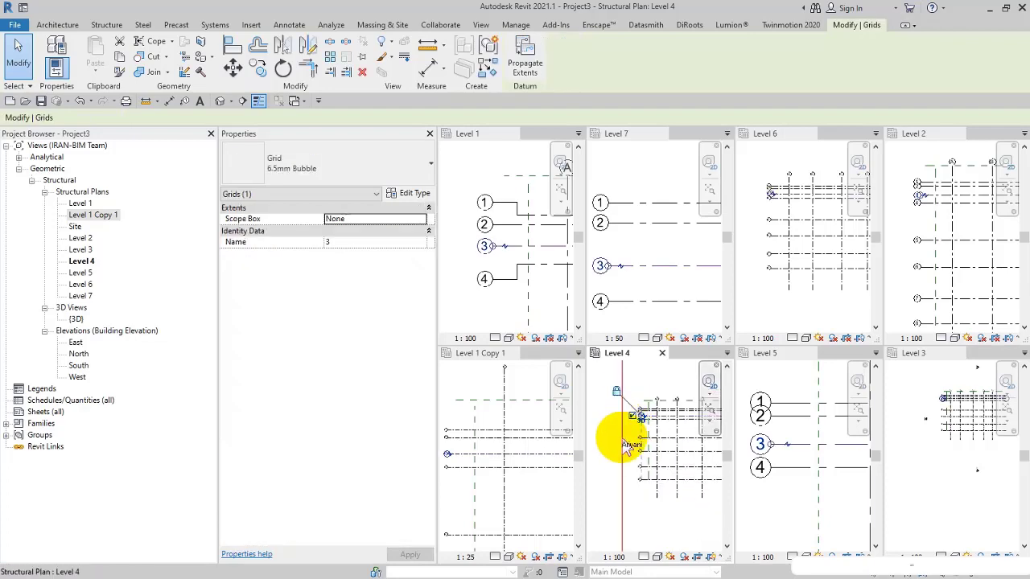
click(613, 441)
scroll(613, 439, down, 2)
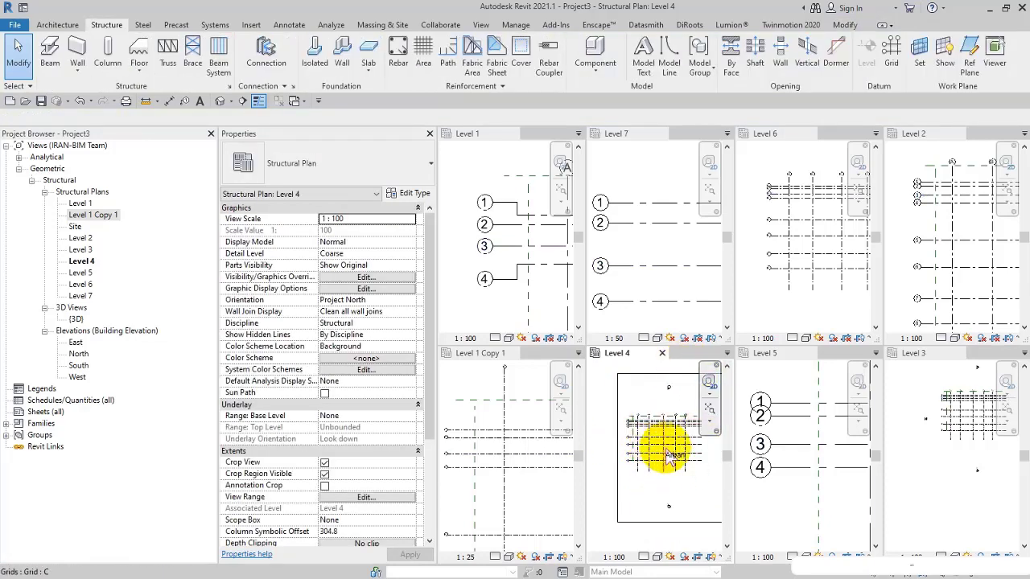
middle_drag(668, 450, 625, 455)
scroll(632, 473, down, 1)
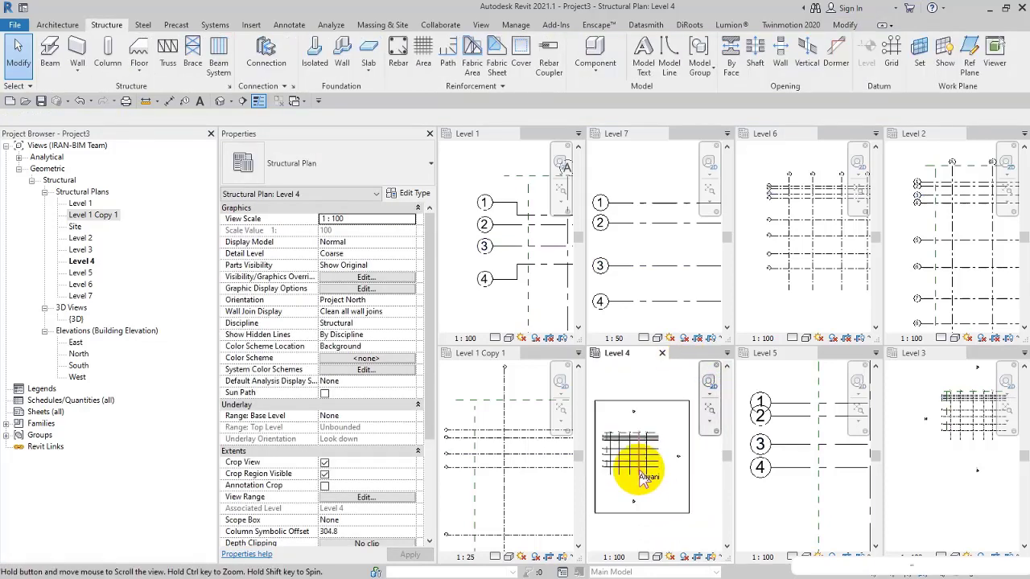
click(711, 559)
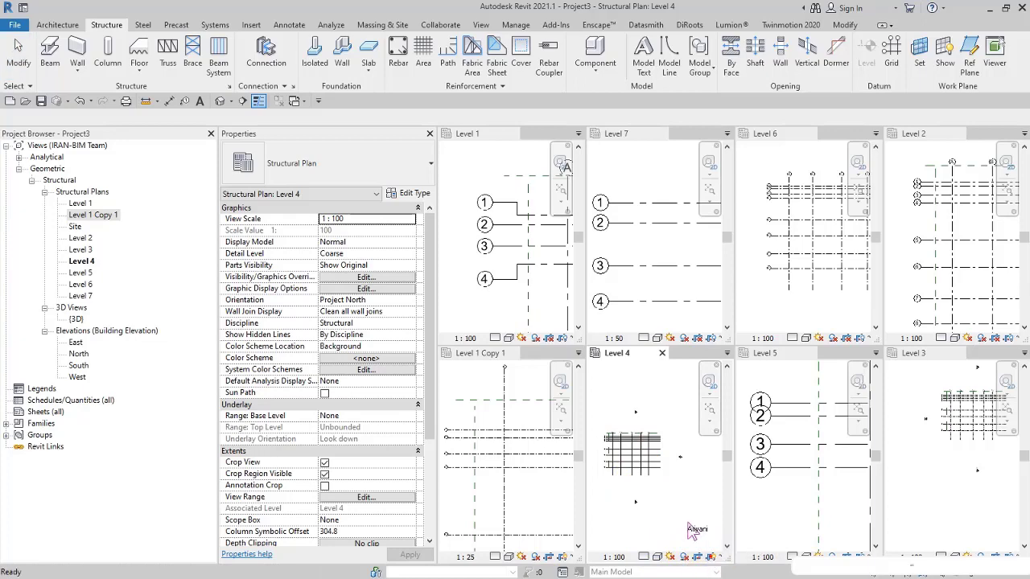
Start Propagate Extents for grids 1 to 4 from Level 1, listing only views with the same scale as the current one.
click(479, 230)
drag(487, 193, 453, 301)
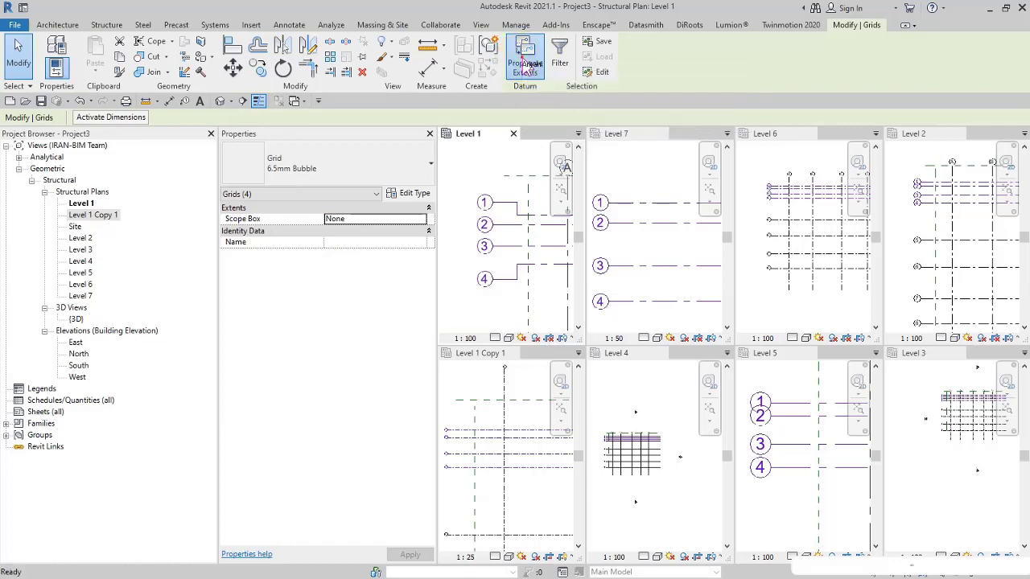
click(525, 63)
drag(300, 89, 285, 86)
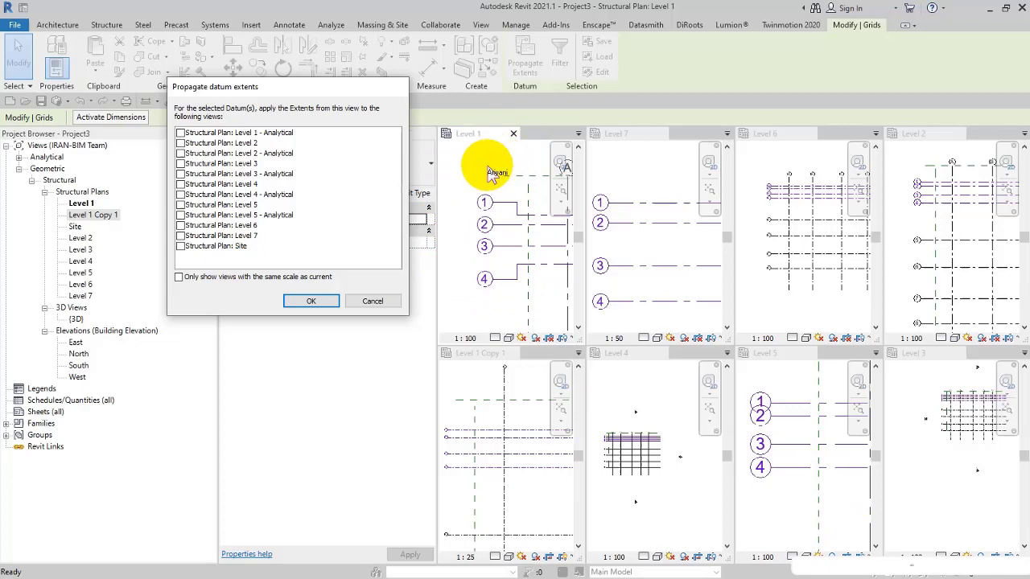
click(179, 277)
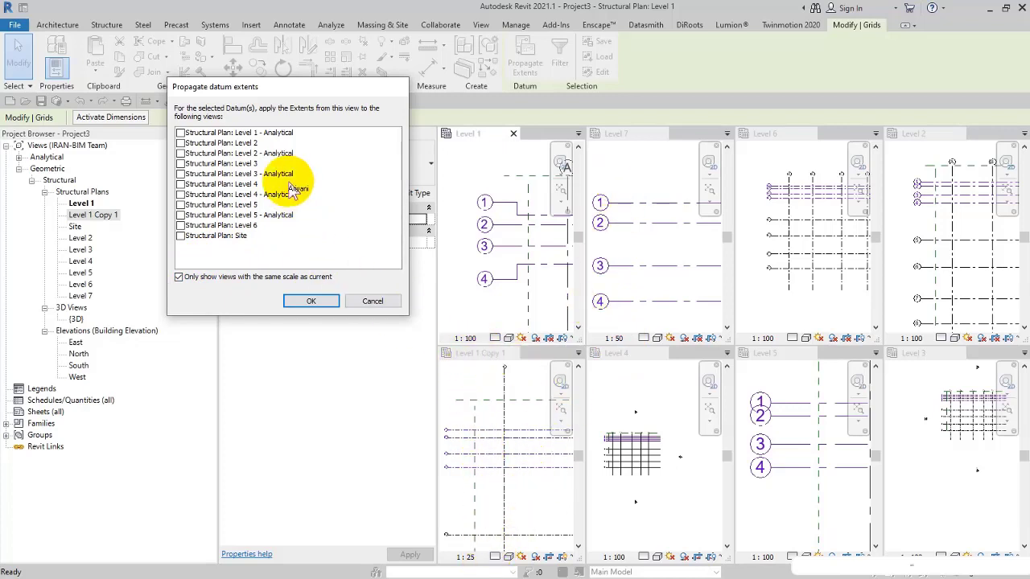
Compare the list of target plans with and without the restriction to views of the same scale as the current one.
click(193, 279)
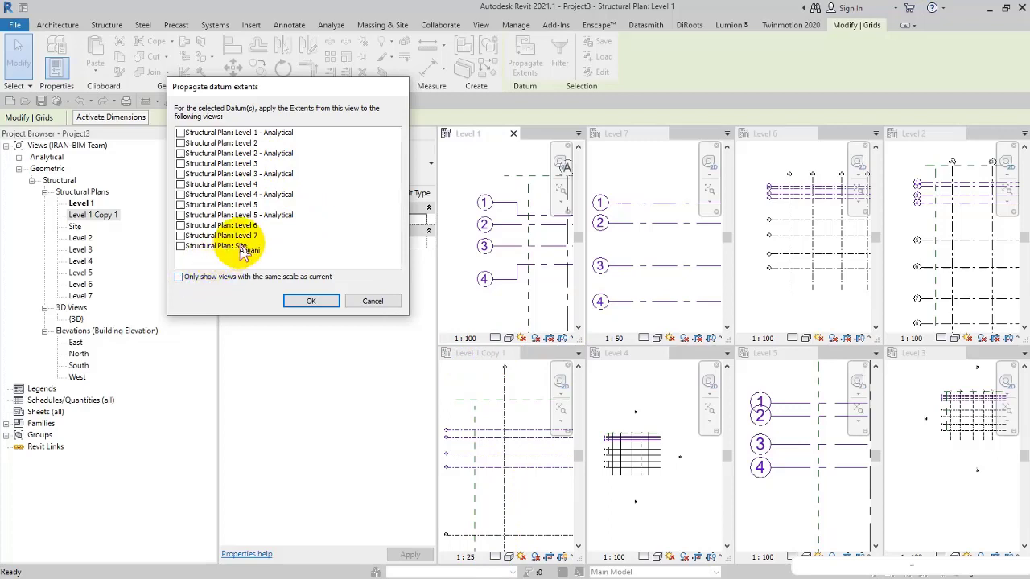
click(195, 278)
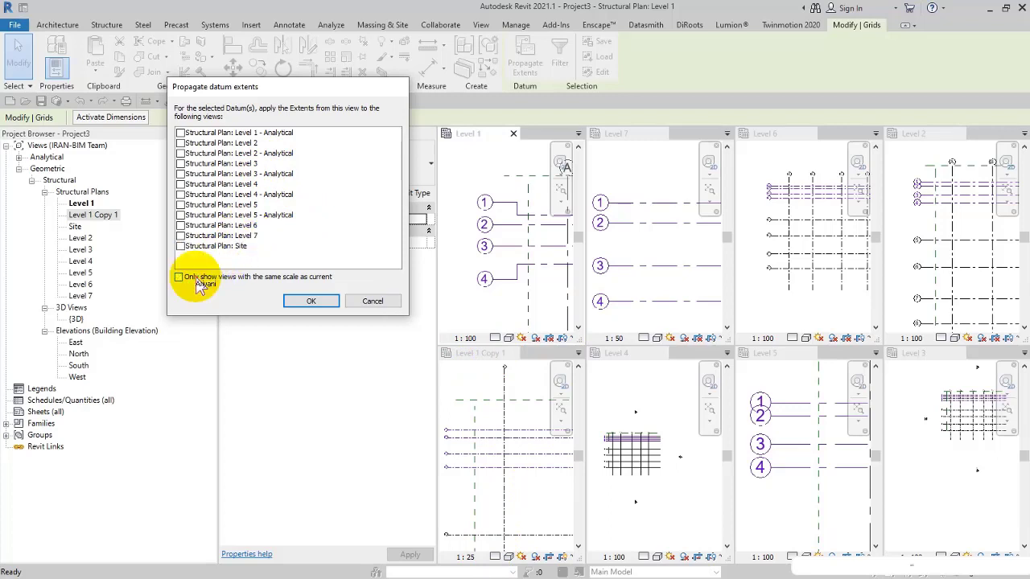
click(199, 283)
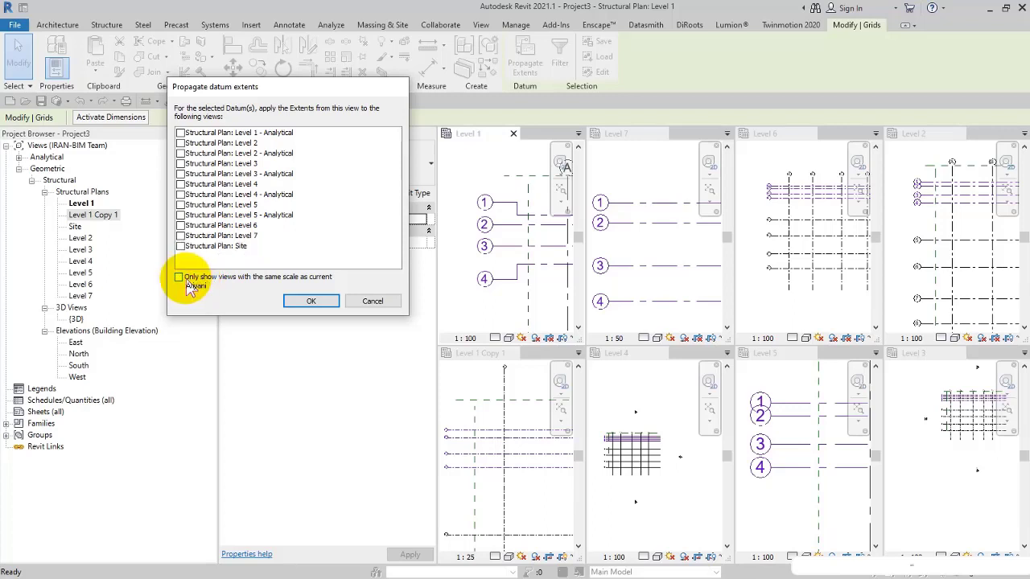
Propagate the extents of grids 1 to 4 to every listed same-scale plan, from Level 1 - Analytical through Site.
click(193, 133)
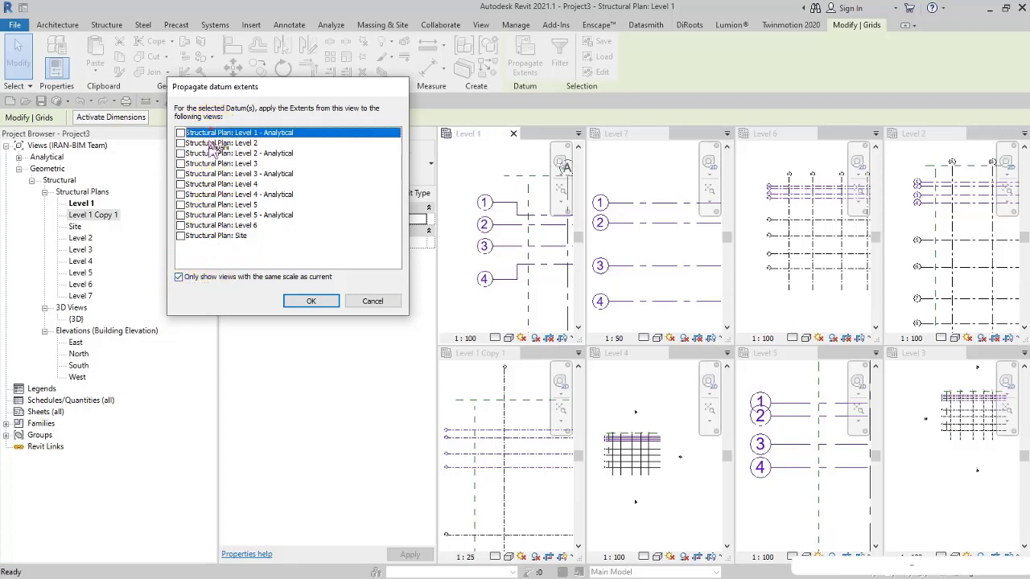
shift+click(195, 237)
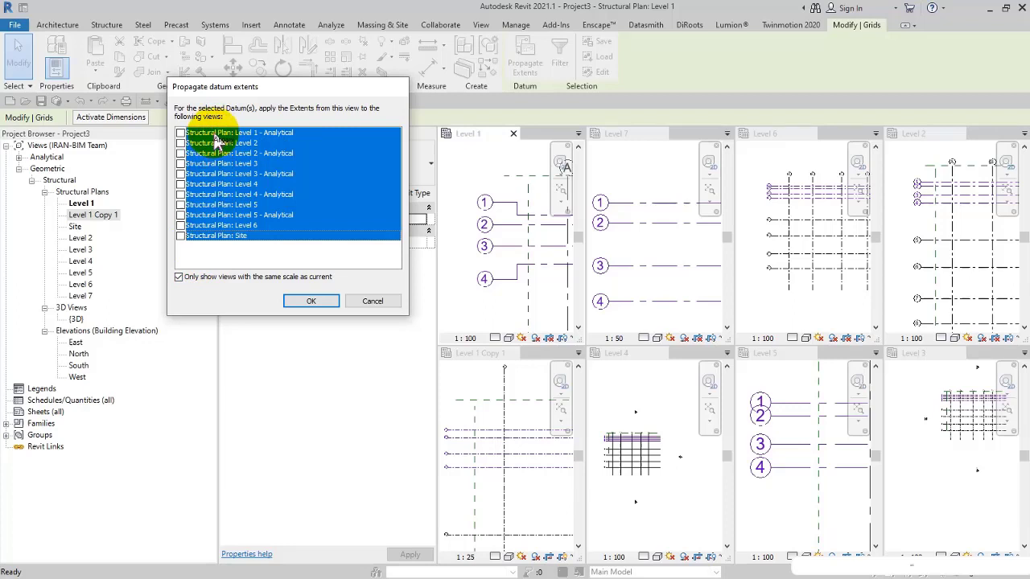
click(214, 134)
shift+click(194, 235)
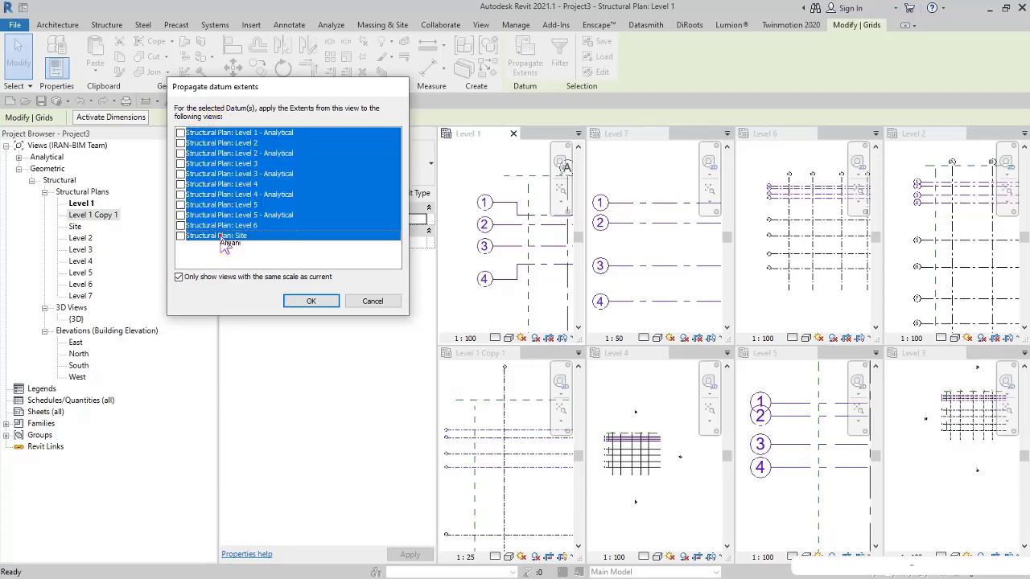
click(181, 236)
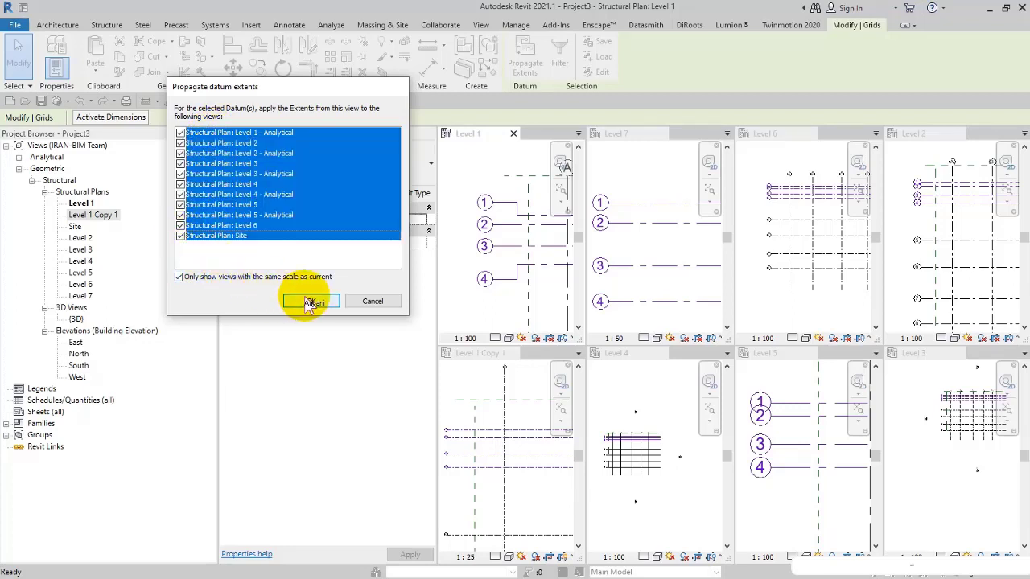
click(308, 302)
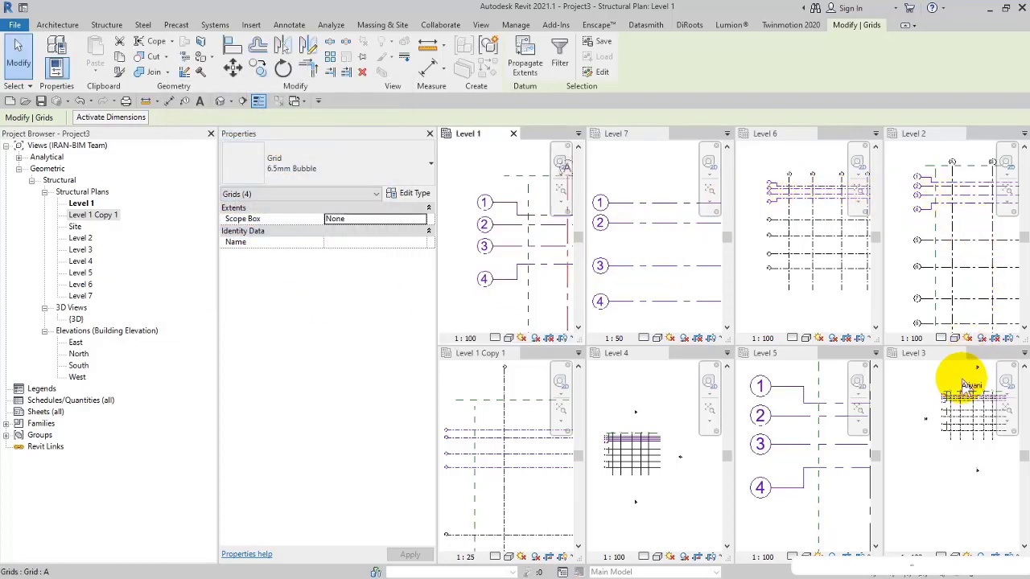
Check the ends of grids 1 to 4 in the Level 3 plan, and switch to the Level 1 Copy 1 plan.
scroll(936, 416, up, 5)
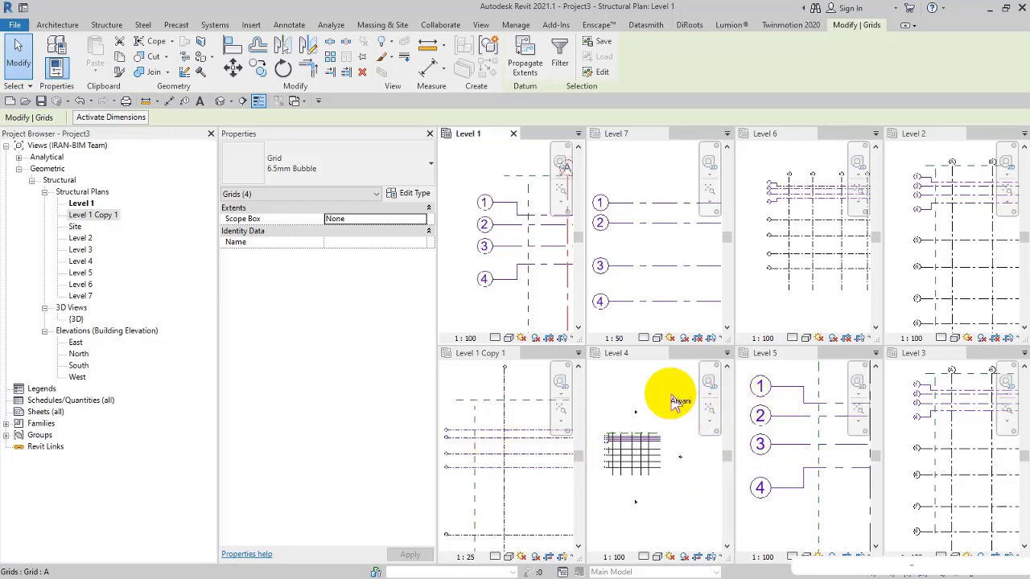
click(445, 398)
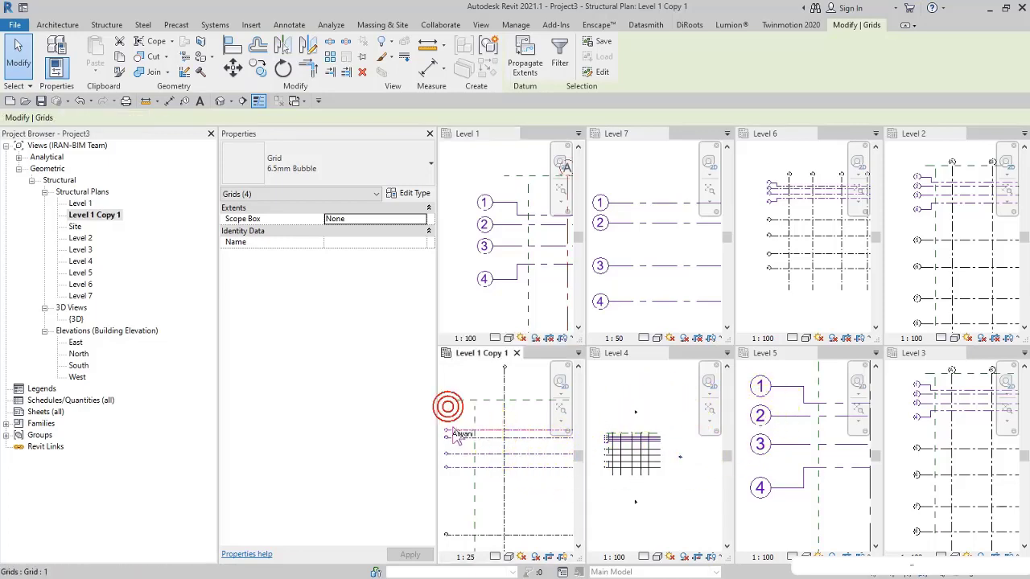